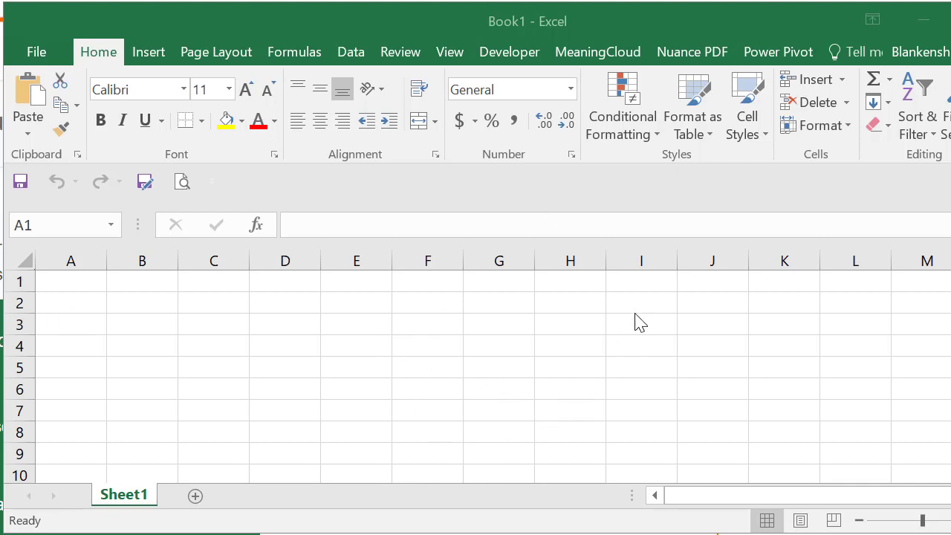
Step: Bring the blank Book1 workbook window to the front in Excel
{"action": "left_click", "coordinate": [590, 55]}
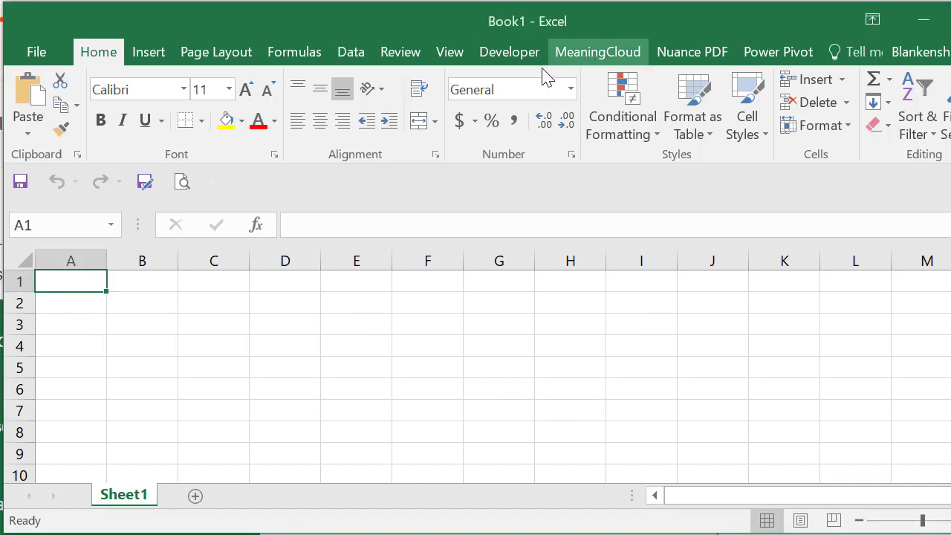
Step: Open the MeaningCloud tab and browse the MeaningCloud for Excel page's download, documentation and tutorial sections
{"action": "left_click", "coordinate": [602, 58]}
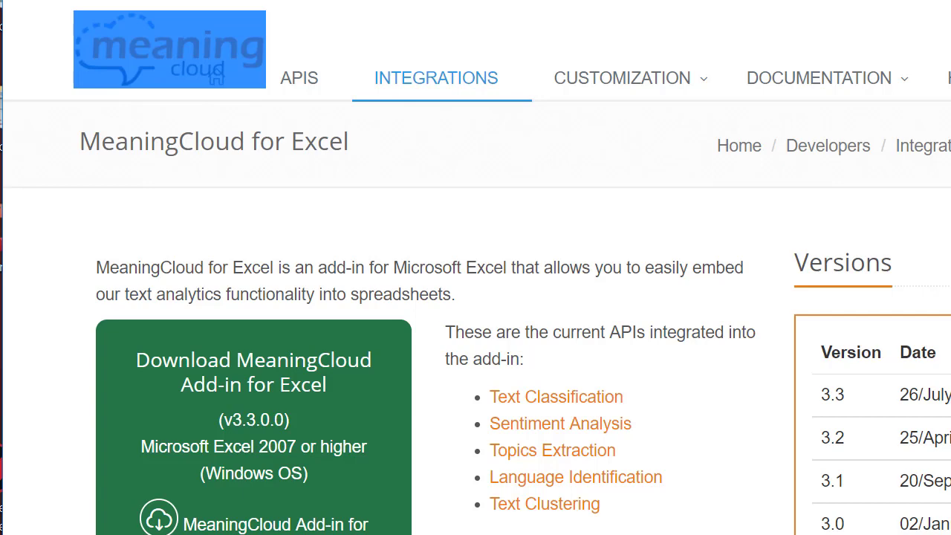
{"action": "scroll", "coordinate": [215, 77], "scroll_direction": "down", "scroll_amount": 3}
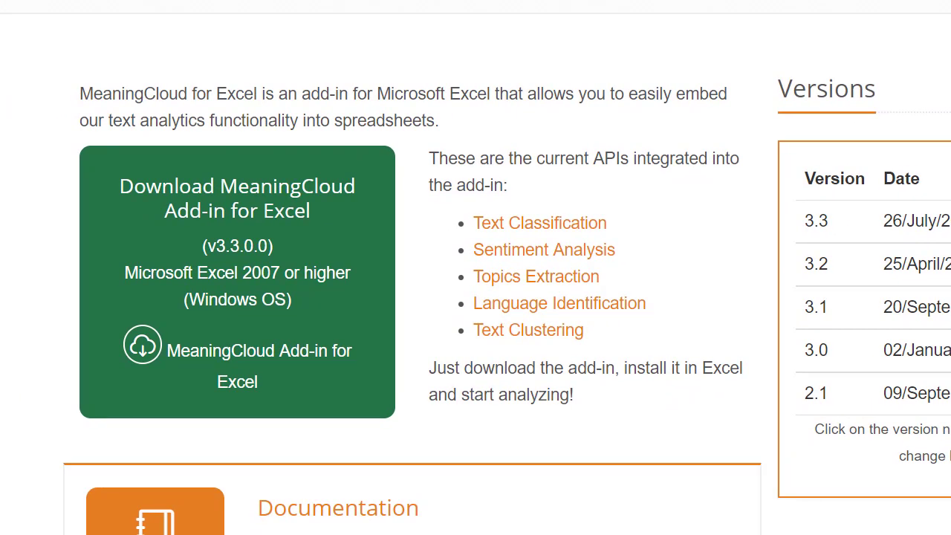
{"action": "scroll", "coordinate": [476, 268], "scroll_direction": "down", "scroll_amount": 3}
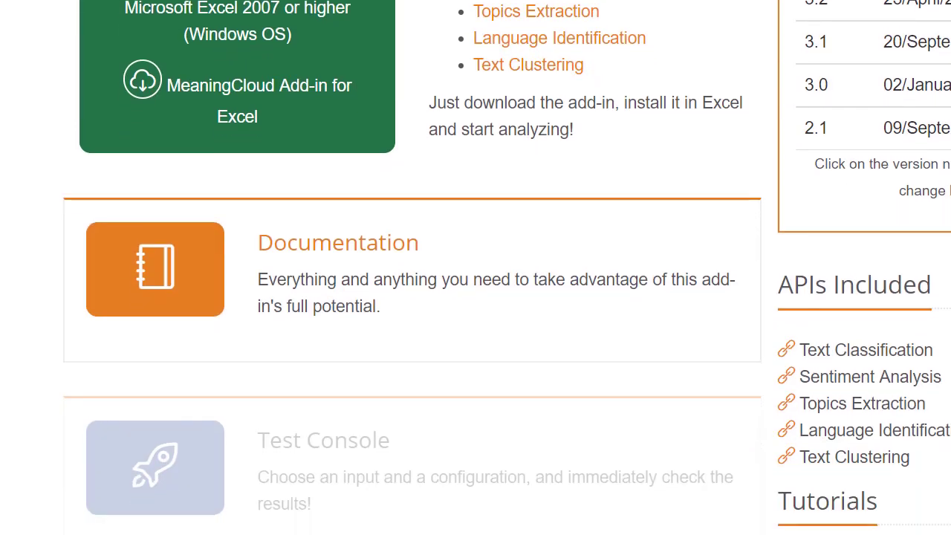
{"action": "scroll", "coordinate": [475, 268], "scroll_direction": "down", "scroll_amount": 2}
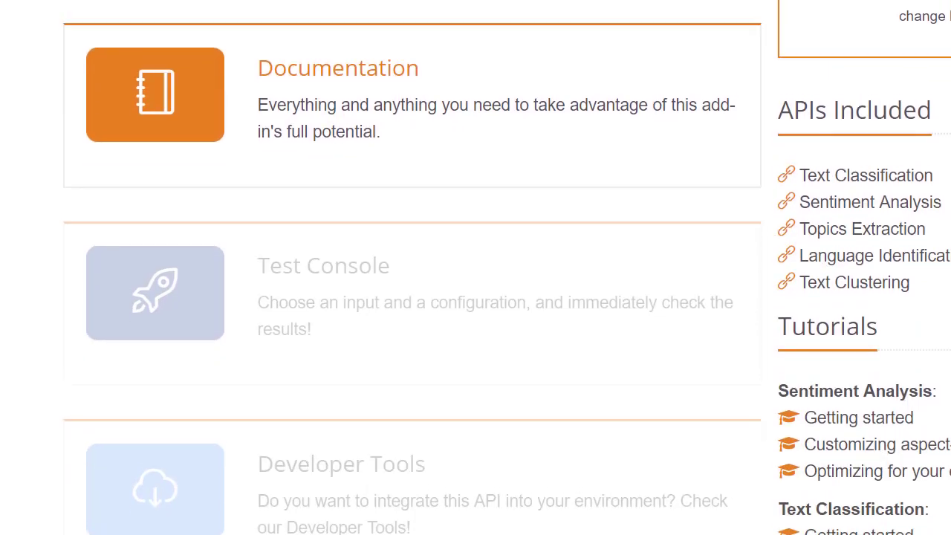
{"action": "scroll", "coordinate": [476, 267], "scroll_direction": "down", "scroll_amount": 3}
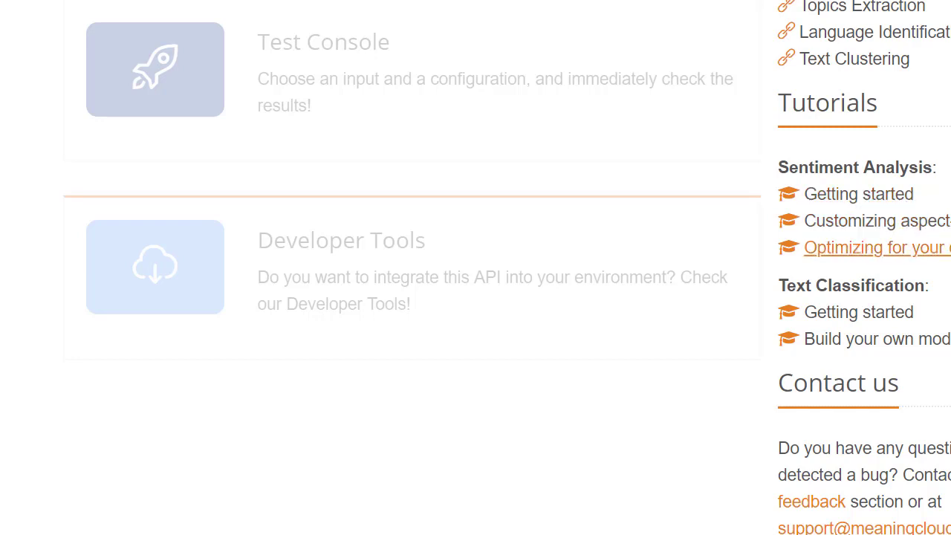
{"action": "scroll", "coordinate": [475, 267], "scroll_direction": "up", "scroll_amount": 8}
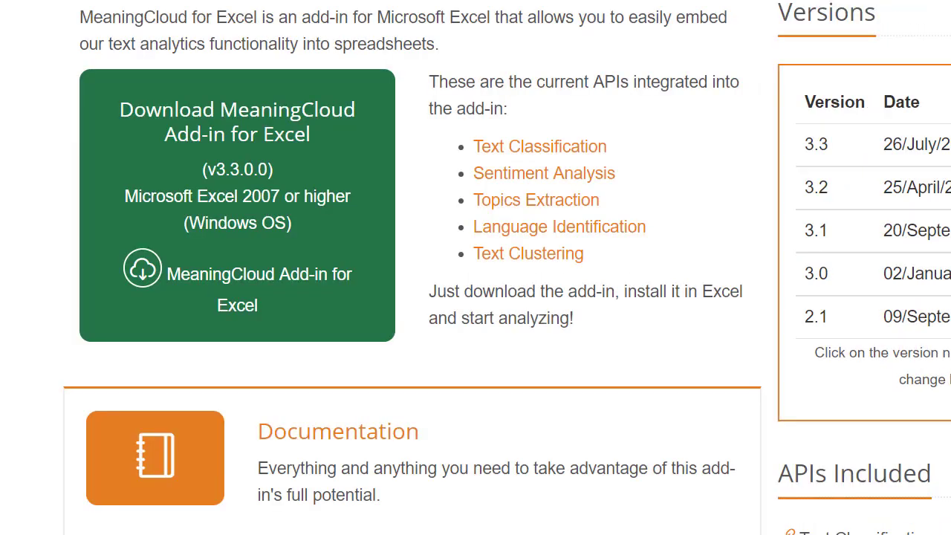
{"action": "scroll", "coordinate": [199, 95], "scroll_direction": "up", "scroll_amount": 4}
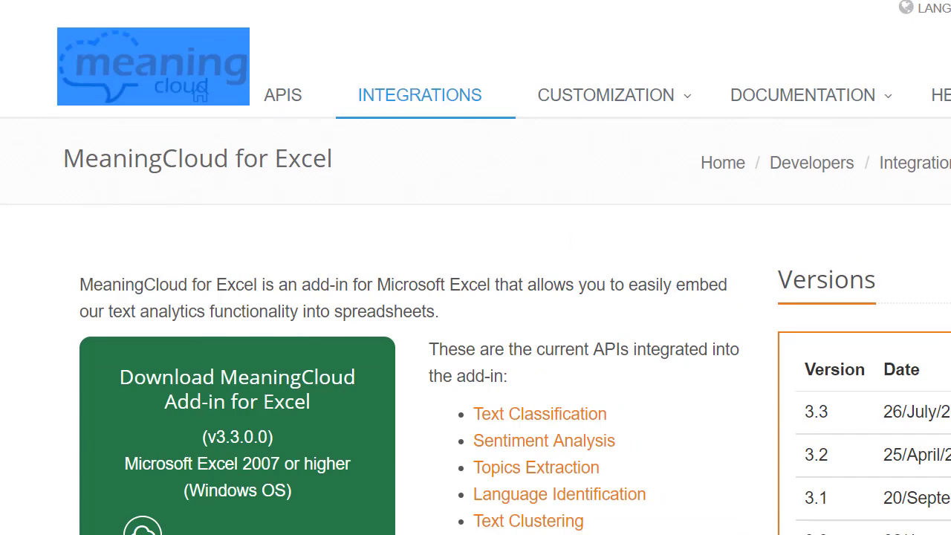
{"action": "scroll", "coordinate": [200, 95], "scroll_direction": "down", "scroll_amount": 3}
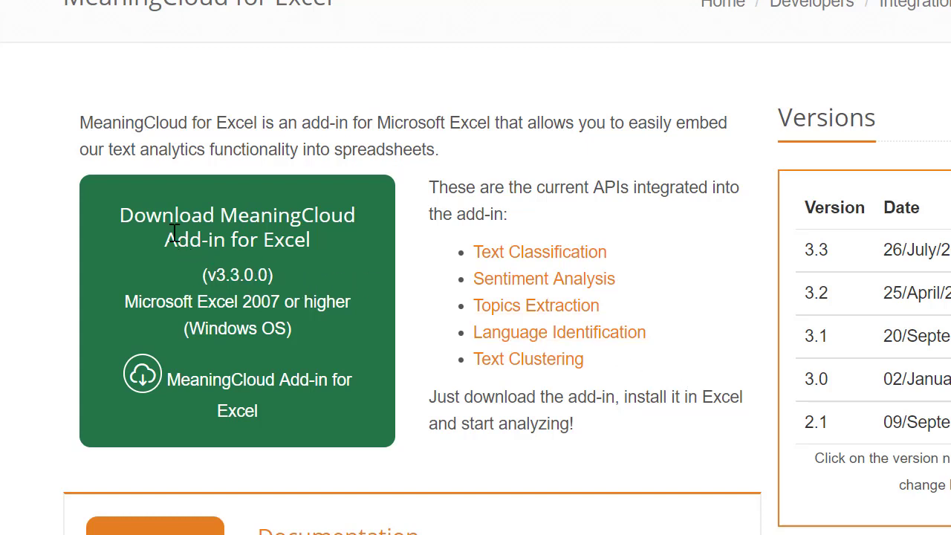
Step: Start the Excel add-in download and sign in with the MeaningCloud account
{"action": "left_click", "coordinate": [243, 388]}
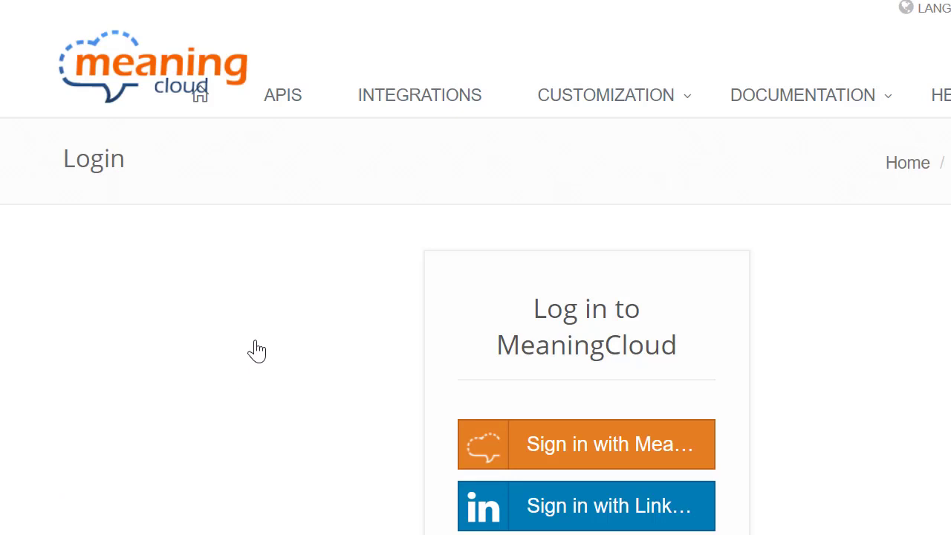
{"action": "scroll", "coordinate": [940, 446], "scroll_direction": "down", "scroll_amount": 2}
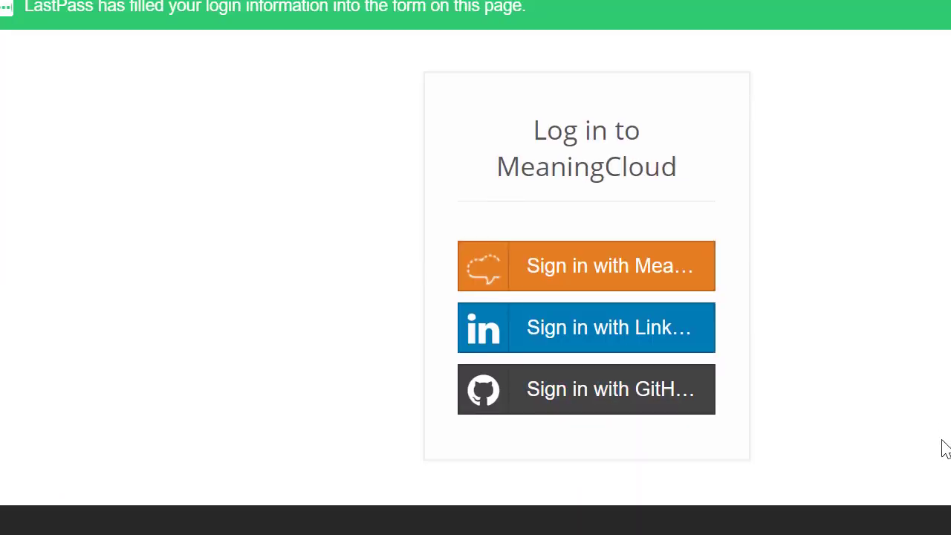
{"action": "scroll", "coordinate": [945, 436], "scroll_direction": "up", "scroll_amount": 1}
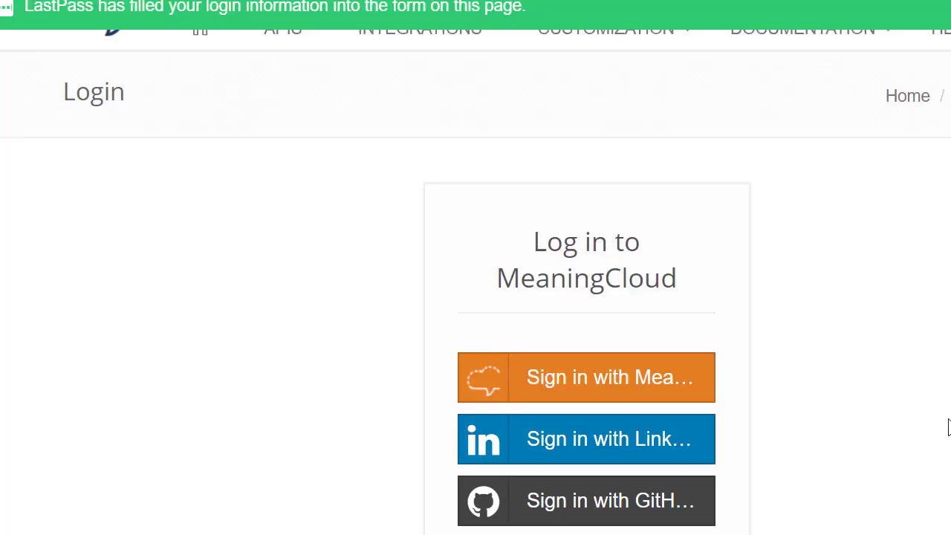
{"action": "scroll", "coordinate": [946, 431], "scroll_direction": "up", "scroll_amount": 2}
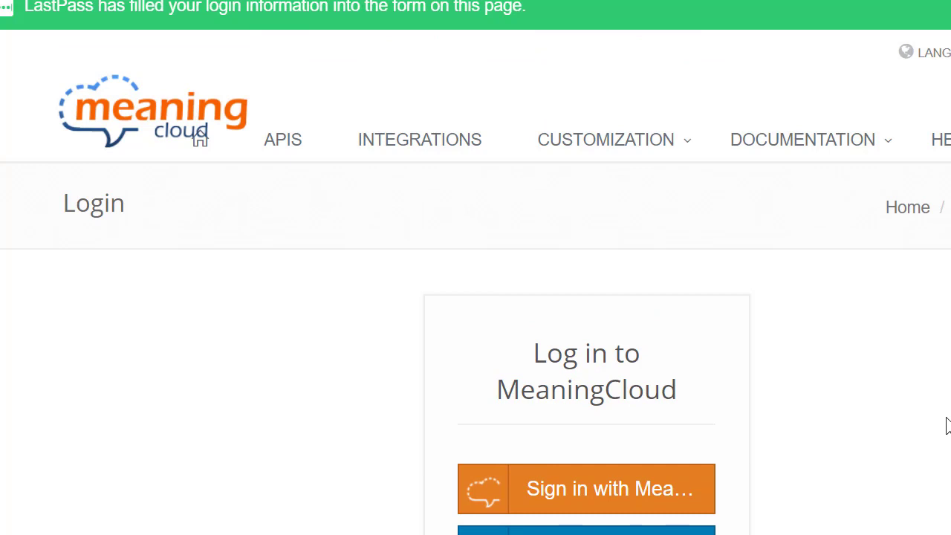
{"action": "scroll", "coordinate": [946, 426], "scroll_direction": "down", "scroll_amount": 2}
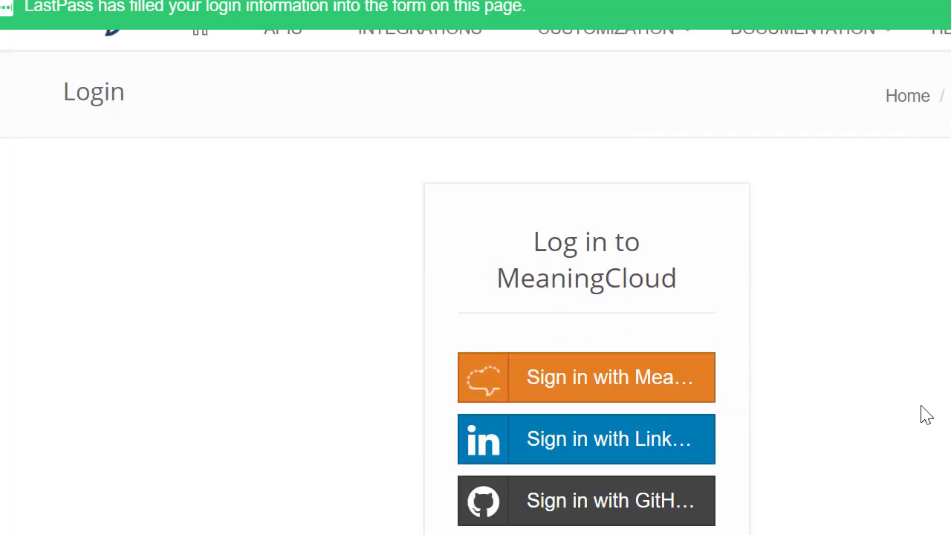
{"action": "left_click", "coordinate": [572, 381]}
{"action": "left_click", "coordinate": [683, 534]}
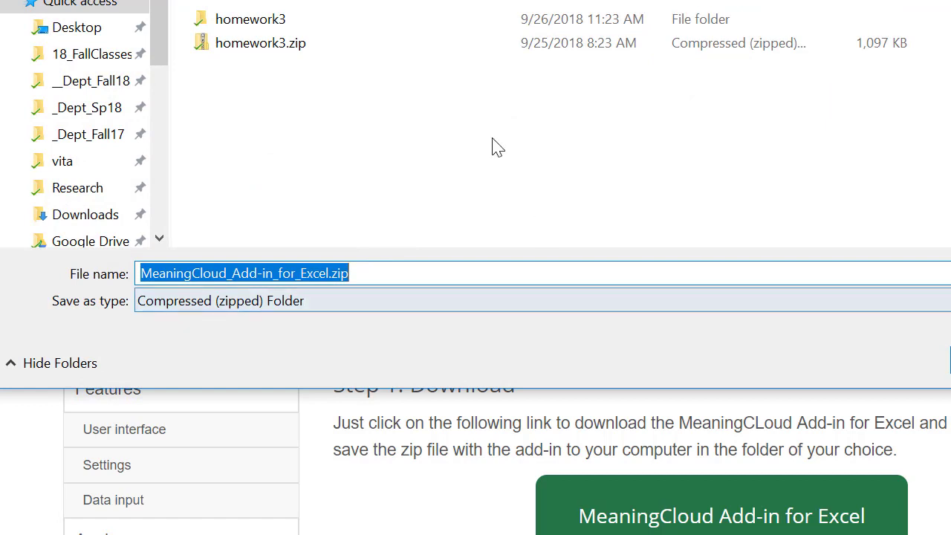
Step: Save the add-in zip into the MeaningCloud_Add-in_for_Excel folder and decline saving the password
{"action": "left_click_drag", "start_coordinate": [478, 0], "coordinate": [535, 0]}
{"action": "left_click_drag", "start_coordinate": [406, 0], "coordinate": [374, 1]}
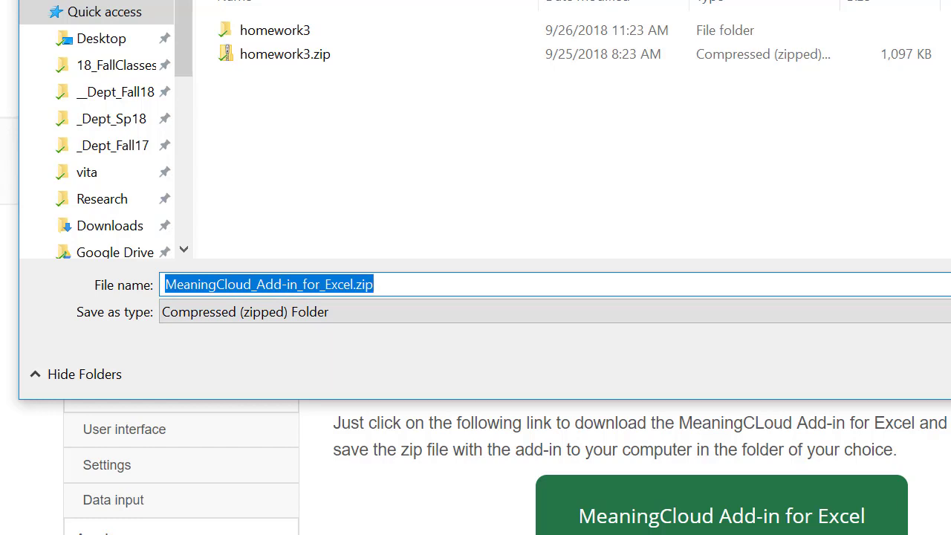
{"action": "left_click", "coordinate": [297, 2]}
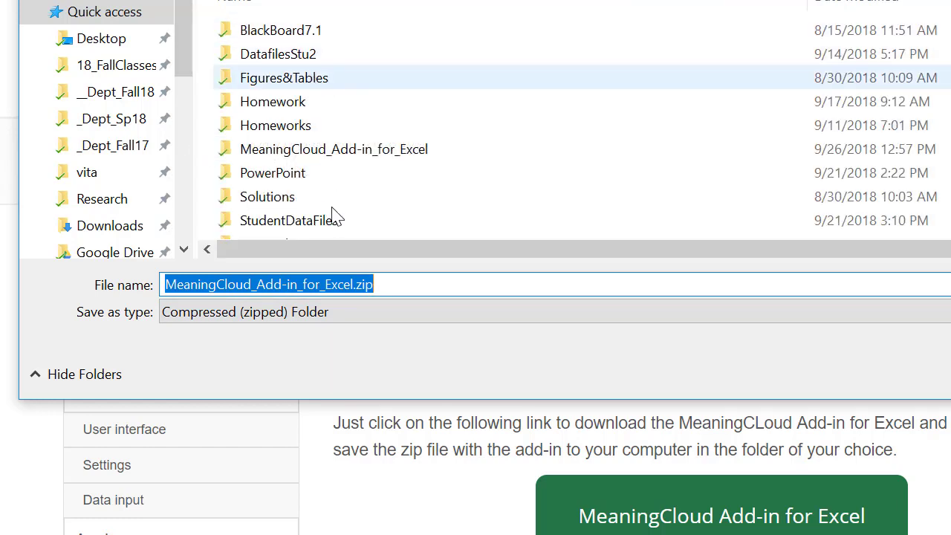
{"action": "double_click", "coordinate": [308, 152]}
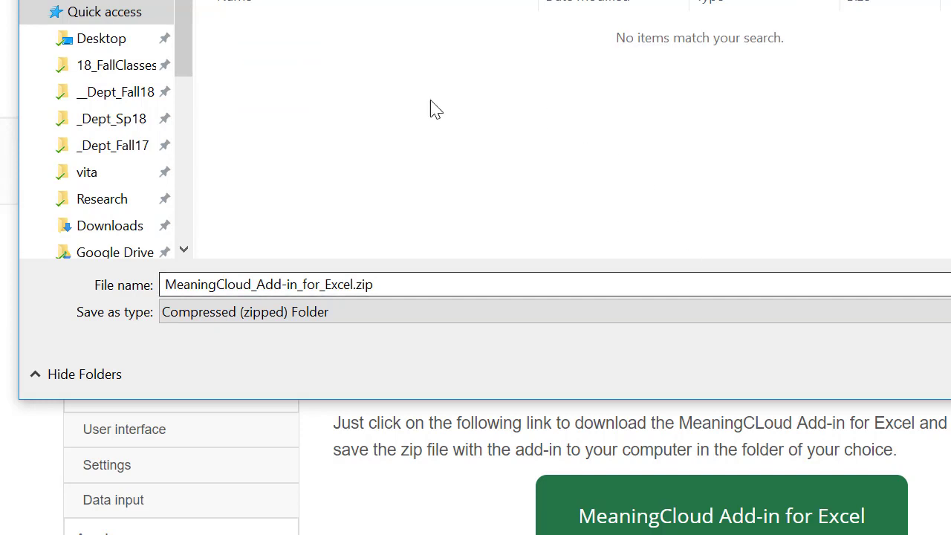
{"action": "key", "text": "Return"}
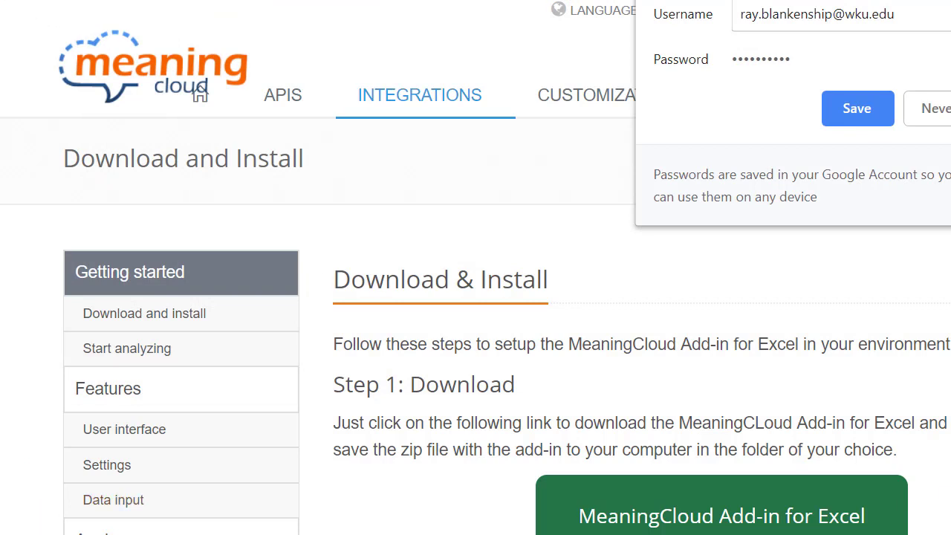
{"action": "left_click", "coordinate": [937, 109]}
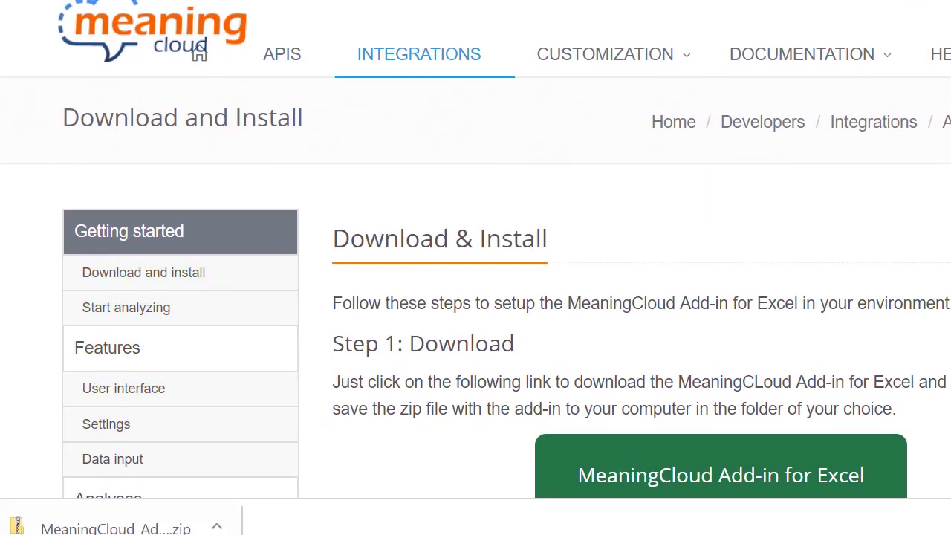
{"action": "right_click", "coordinate": [80, 515]}
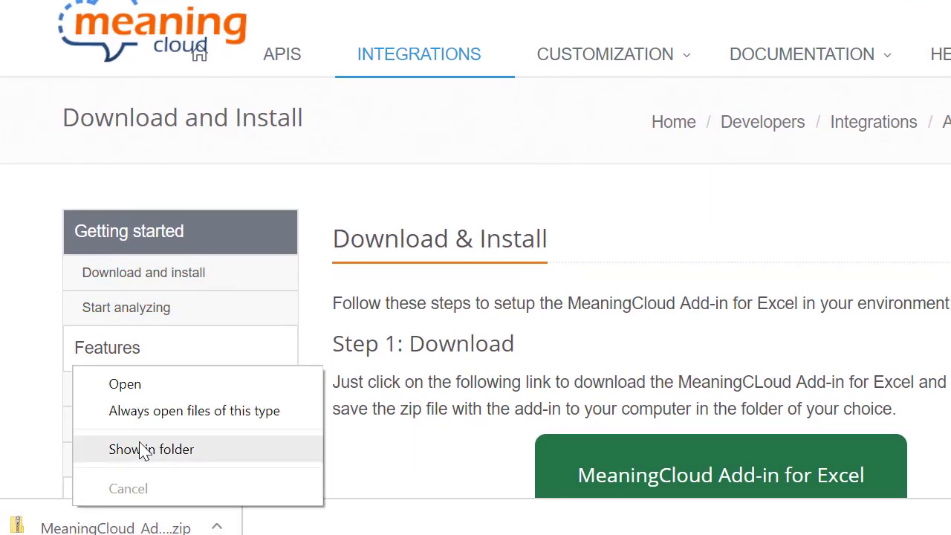
Step: Extract MeaningCloud_Add-in_for_Excel.zip into its suggested folder with Extract All
{"action": "left_click", "coordinate": [141, 448]}
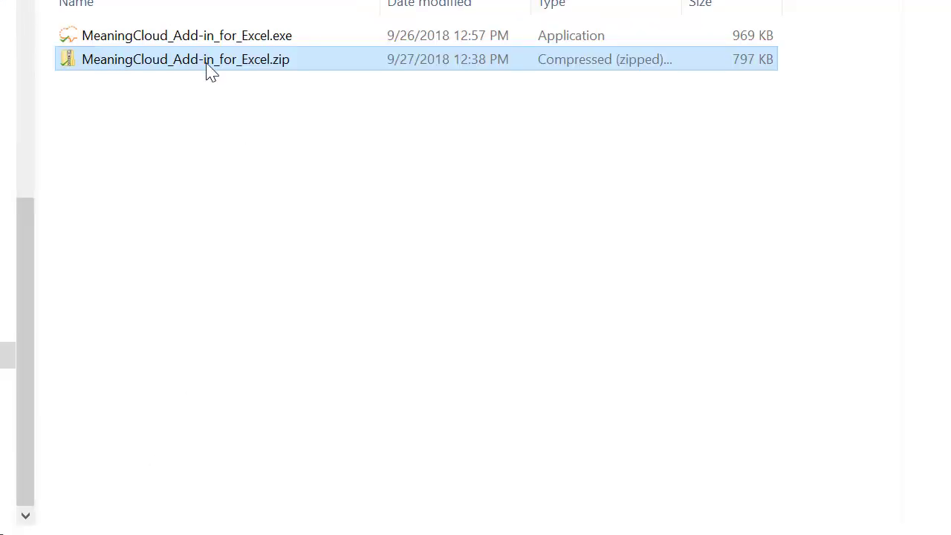
{"action": "right_click", "coordinate": [106, 72]}
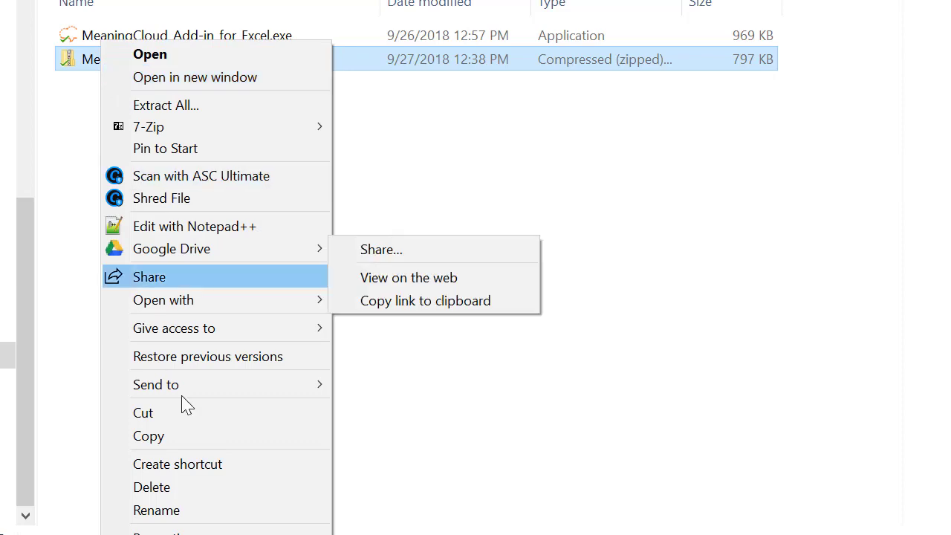
{"action": "left_click", "coordinate": [203, 107]}
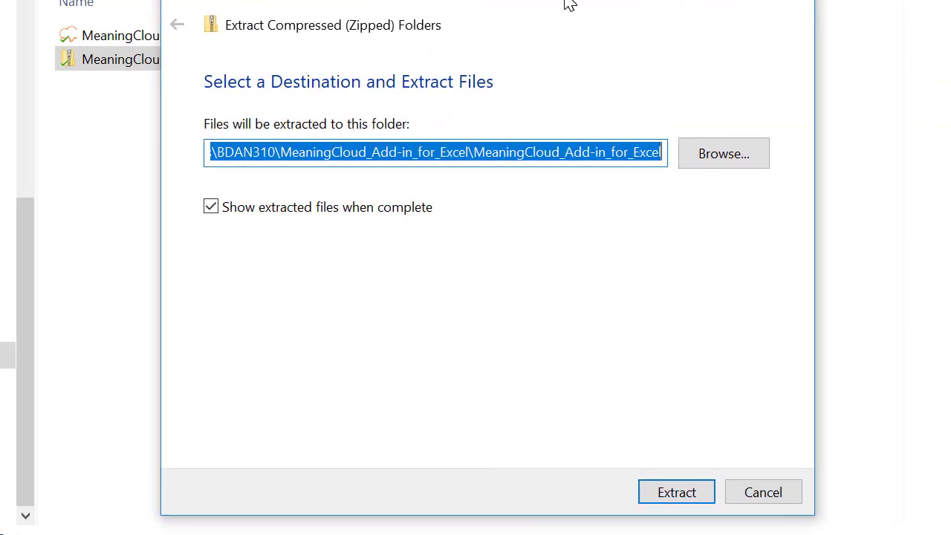
{"action": "left_click", "coordinate": [674, 500]}
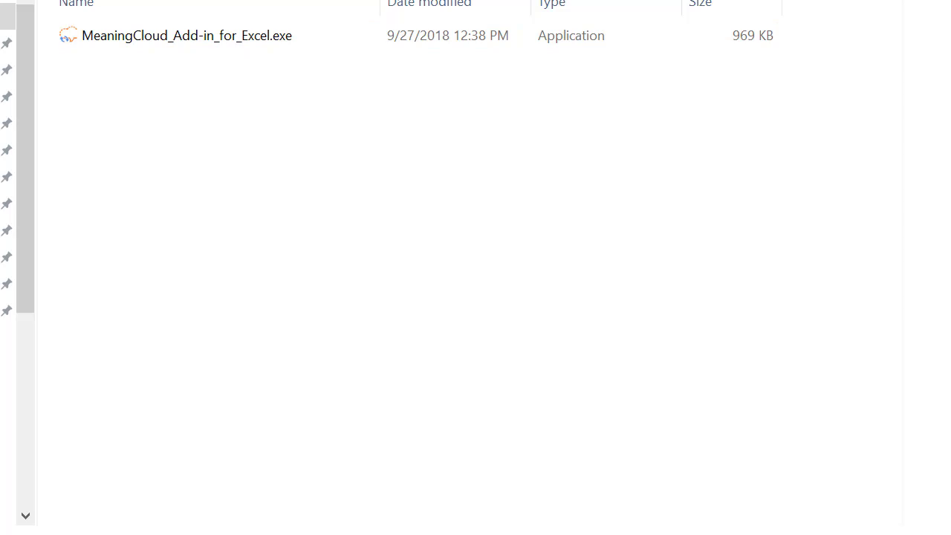
Step: Return to the folder holding the zip and resize the Explorer window to show the files
{"action": "key", "text": "alt+Up"}
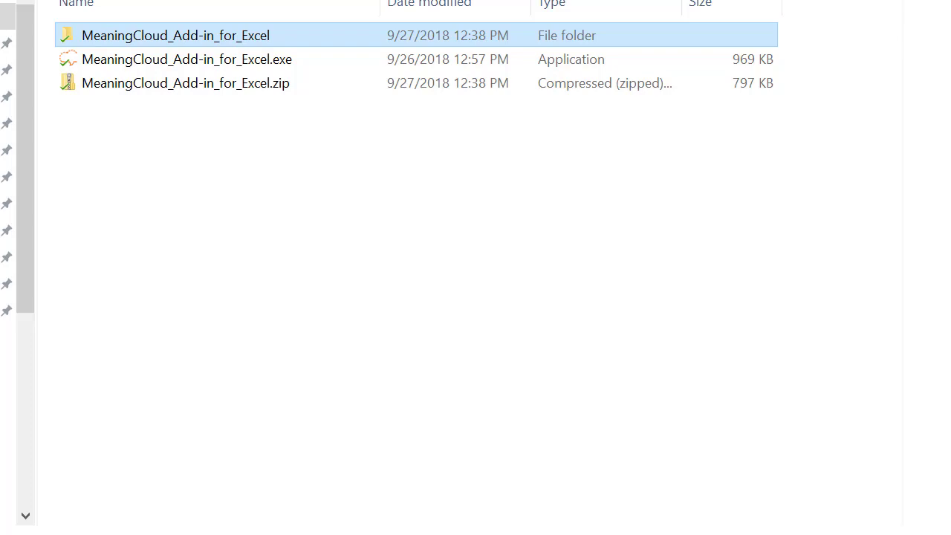
{"action": "key", "text": "super+Down"}
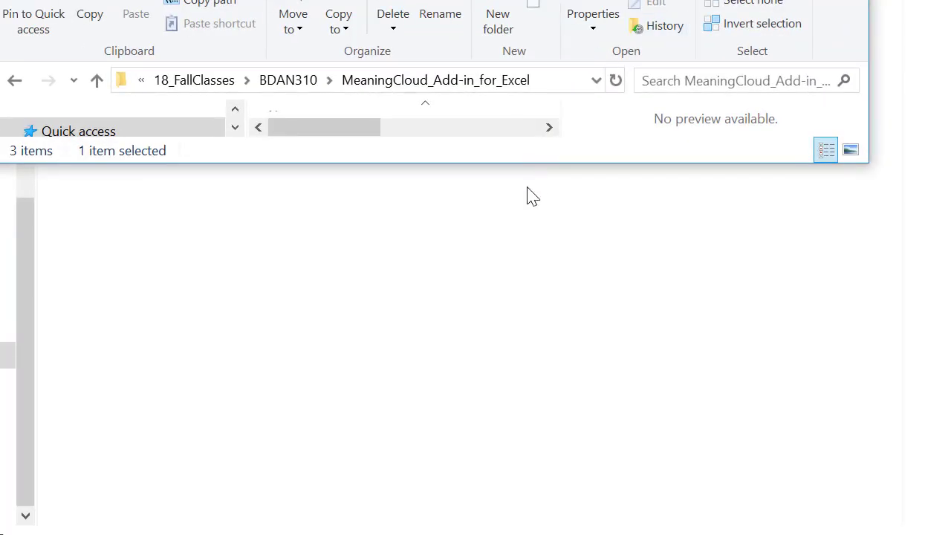
{"action": "left_click_drag", "start_coordinate": [482, 164], "coordinate": [466, 468]}
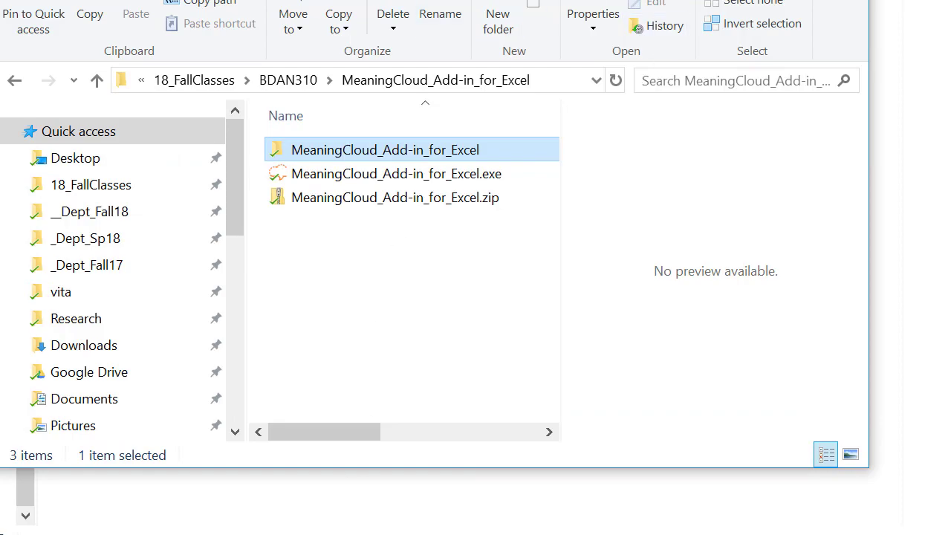
{"action": "left_click", "coordinate": [90, 532]}
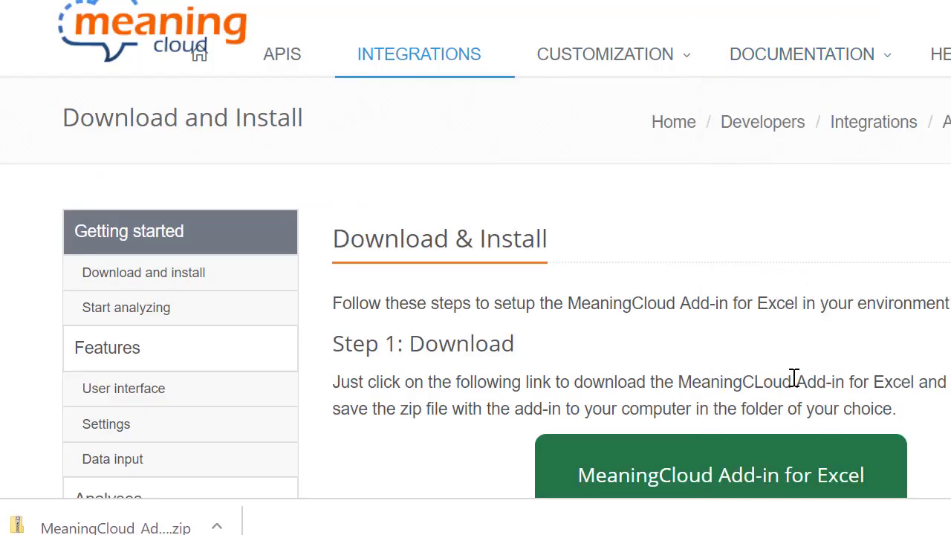
{"action": "scroll", "coordinate": [751, 312], "scroll_direction": "down", "scroll_amount": 6}
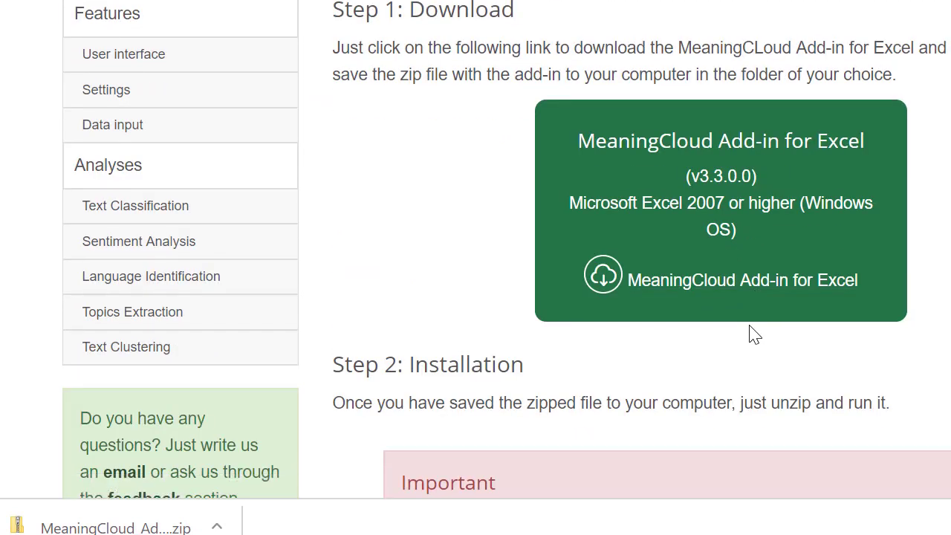
{"action": "scroll", "coordinate": [746, 335], "scroll_direction": "down", "scroll_amount": 1}
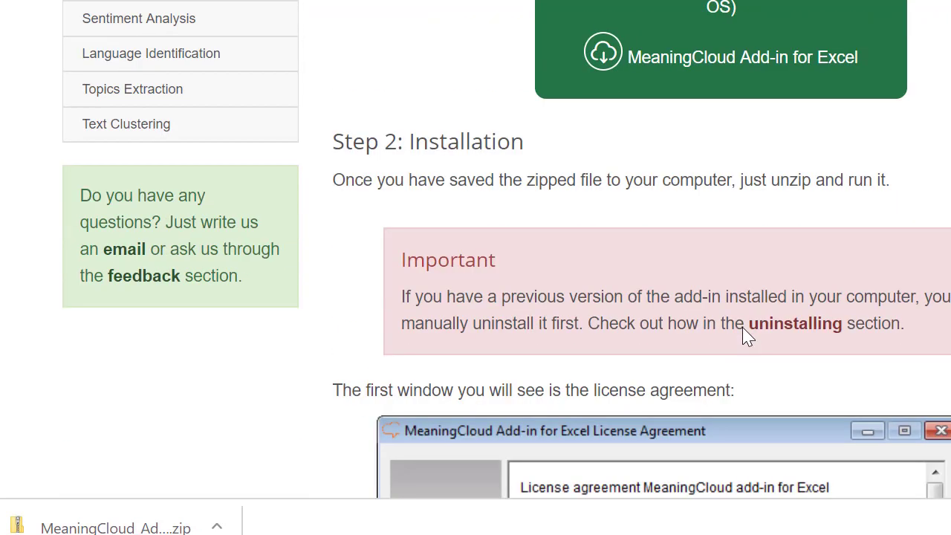
{"action": "scroll", "coordinate": [762, 242], "scroll_direction": "down", "scroll_amount": 5}
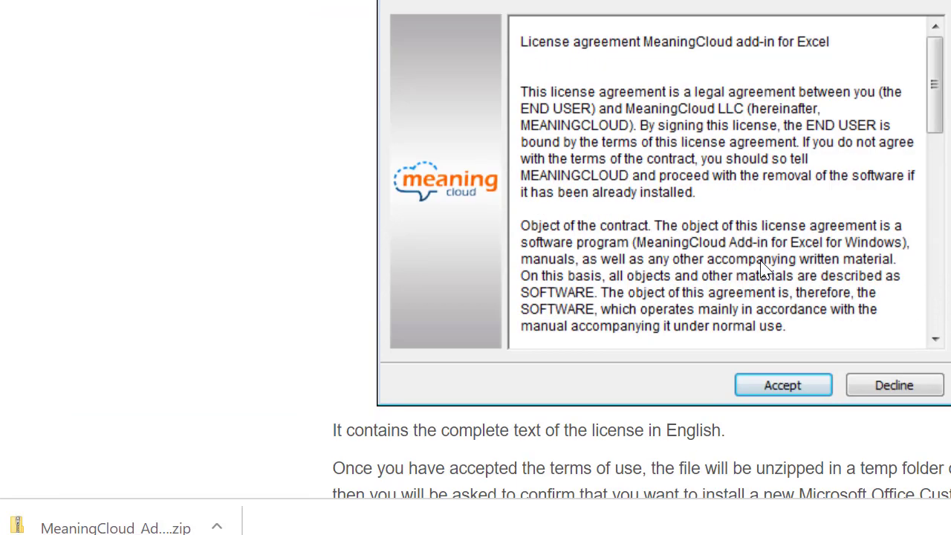
{"action": "scroll", "coordinate": [776, 245], "scroll_direction": "down", "scroll_amount": 3}
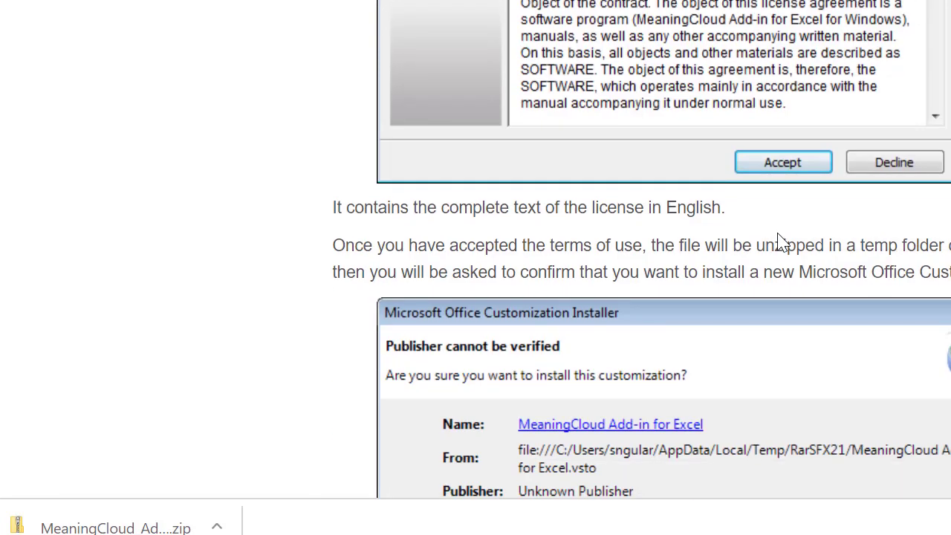
{"action": "scroll", "coordinate": [781, 245], "scroll_direction": "down", "scroll_amount": 1}
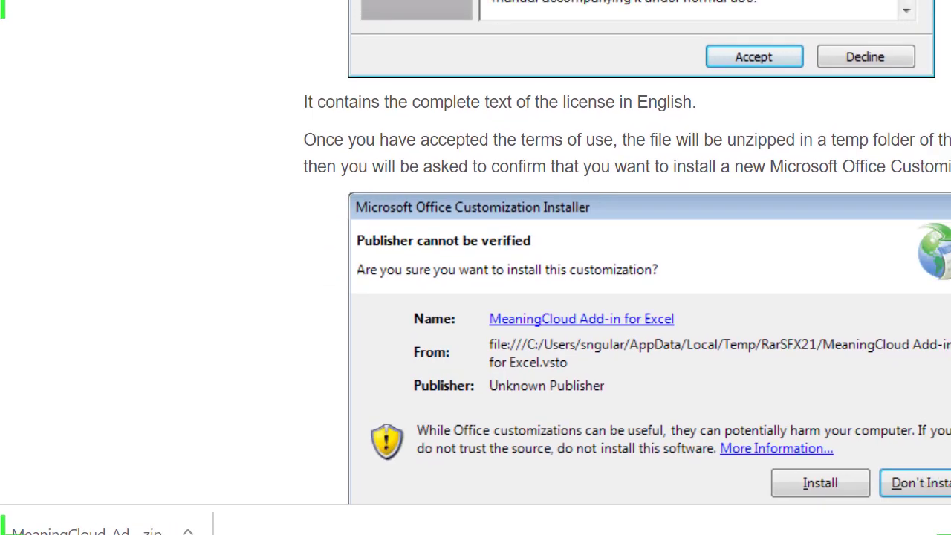
{"action": "scroll", "coordinate": [600, 223], "scroll_direction": "down", "scroll_amount": 6}
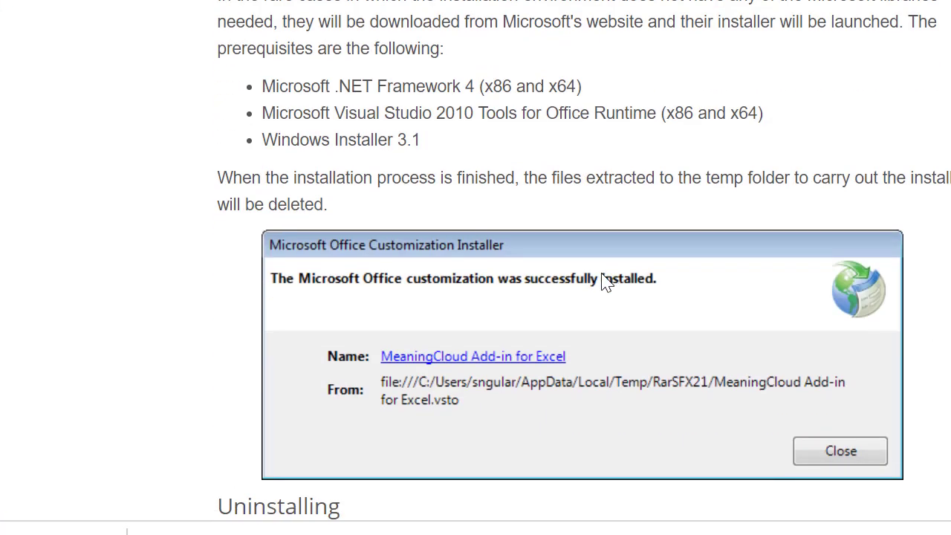
{"action": "scroll", "coordinate": [606, 281], "scroll_direction": "down", "scroll_amount": 1}
{"action": "scroll", "coordinate": [599, 286], "scroll_direction": "down", "scroll_amount": 1}
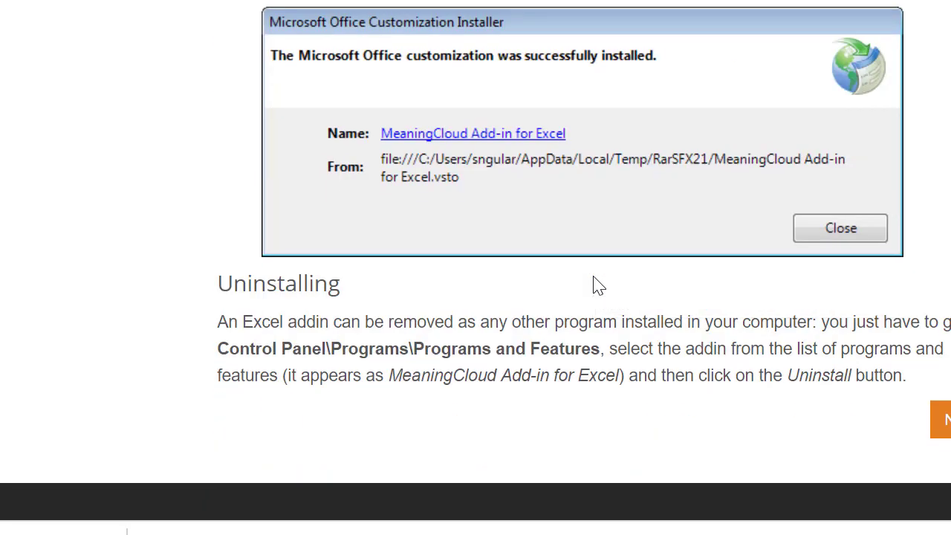
{"action": "scroll", "coordinate": [583, 272], "scroll_direction": "up", "scroll_amount": 1}
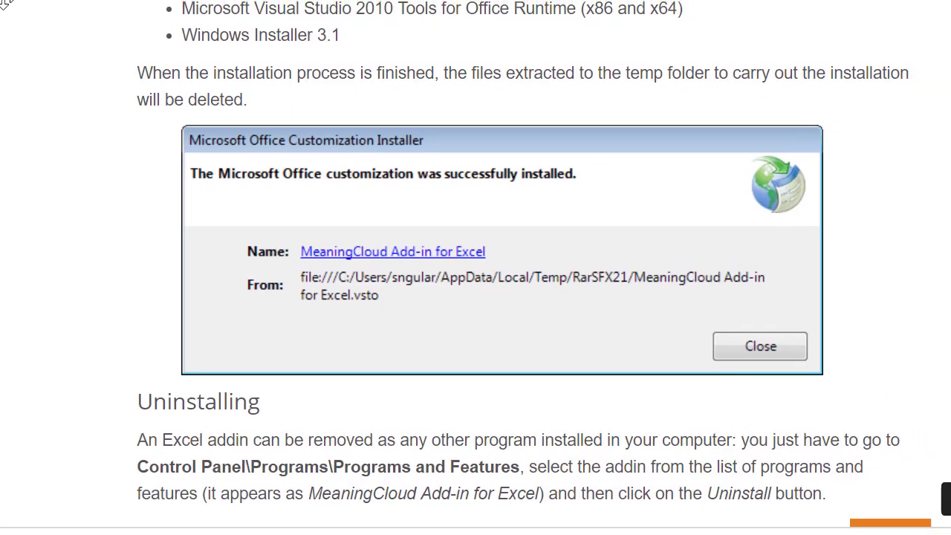
{"action": "scroll", "coordinate": [676, 401], "scroll_direction": "down", "scroll_amount": 3}
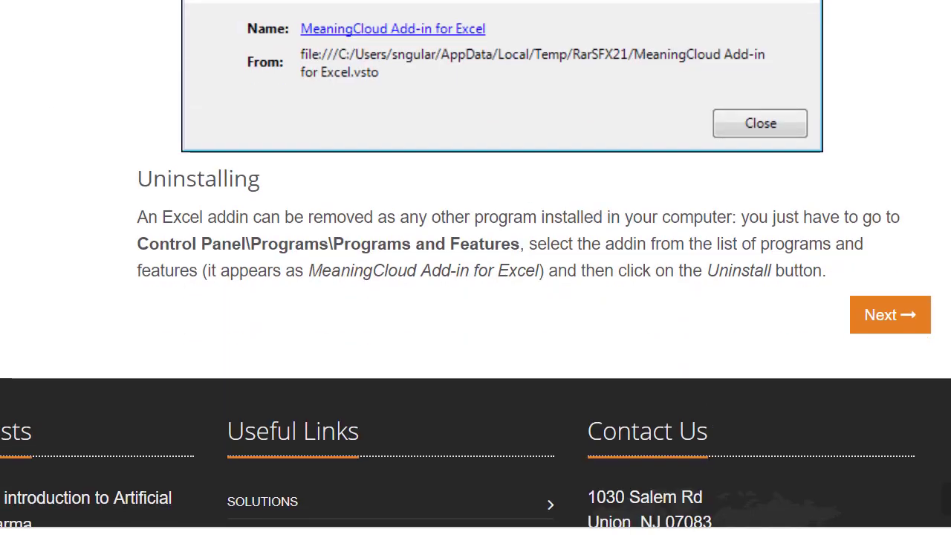
Step: Go to Start analyzing and read its account creation, license key and Analyze your content sections
{"action": "left_click", "coordinate": [885, 317]}
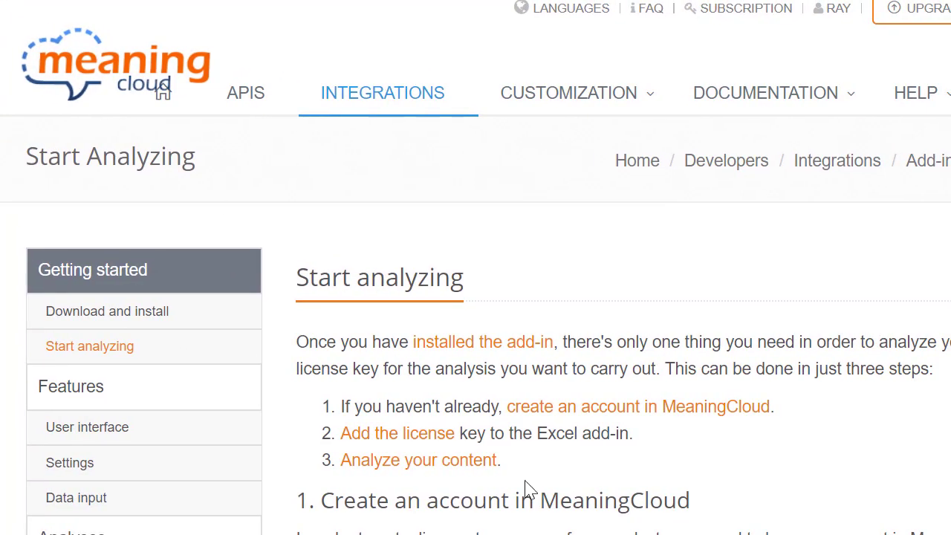
{"action": "scroll", "coordinate": [620, 435], "scroll_direction": "down", "scroll_amount": 2}
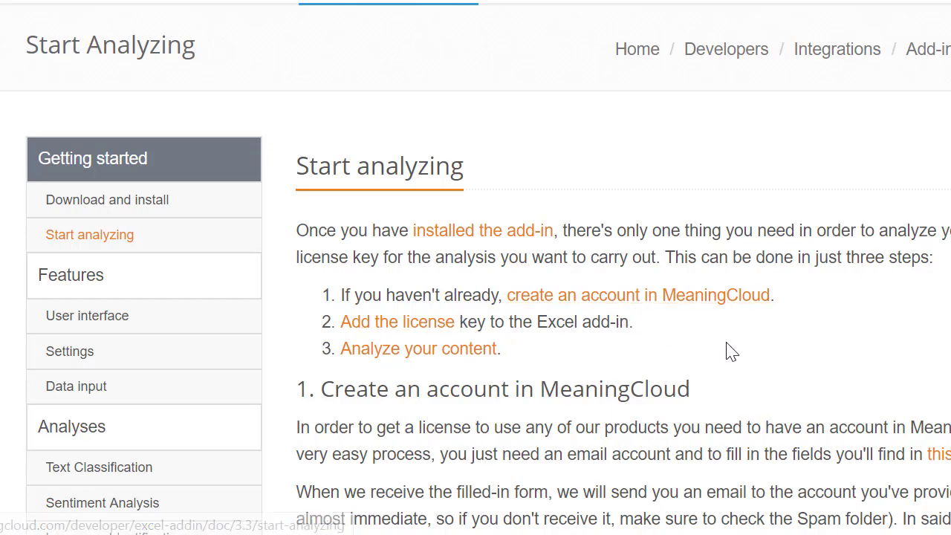
{"action": "scroll", "coordinate": [779, 371], "scroll_direction": "down", "scroll_amount": 3}
{"action": "scroll", "coordinate": [752, 367], "scroll_direction": "down", "scroll_amount": 3}
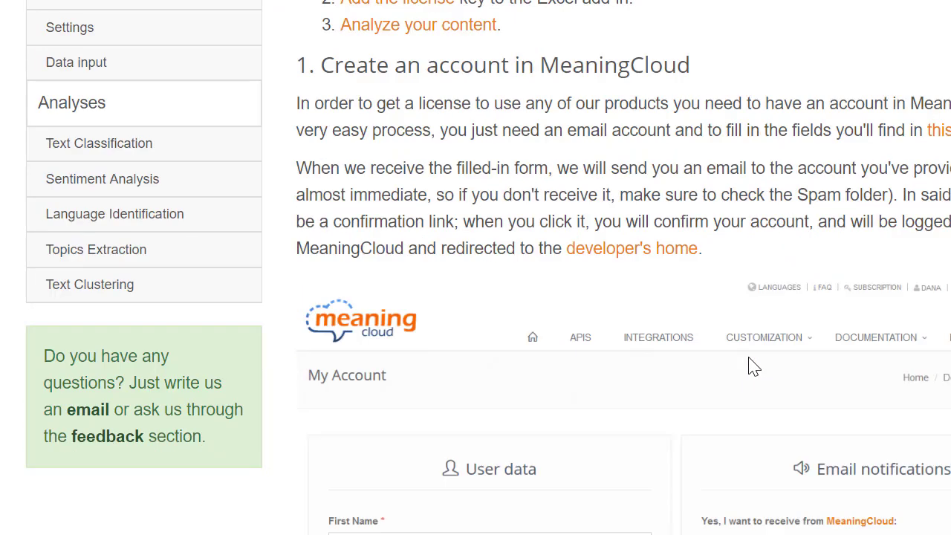
{"action": "scroll", "coordinate": [749, 367], "scroll_direction": "down", "scroll_amount": 4}
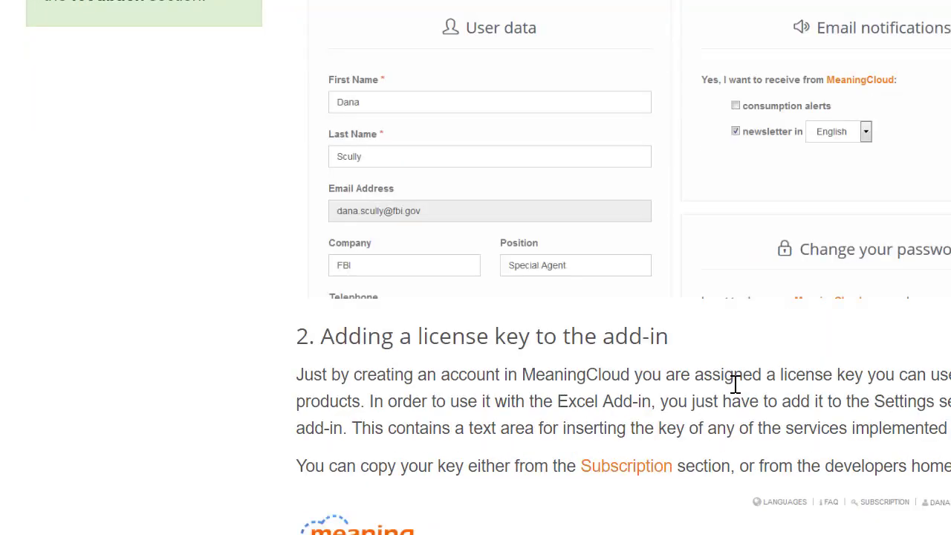
{"action": "scroll", "coordinate": [736, 386], "scroll_direction": "down", "scroll_amount": 3}
{"action": "scroll", "coordinate": [736, 395], "scroll_direction": "down", "scroll_amount": 2}
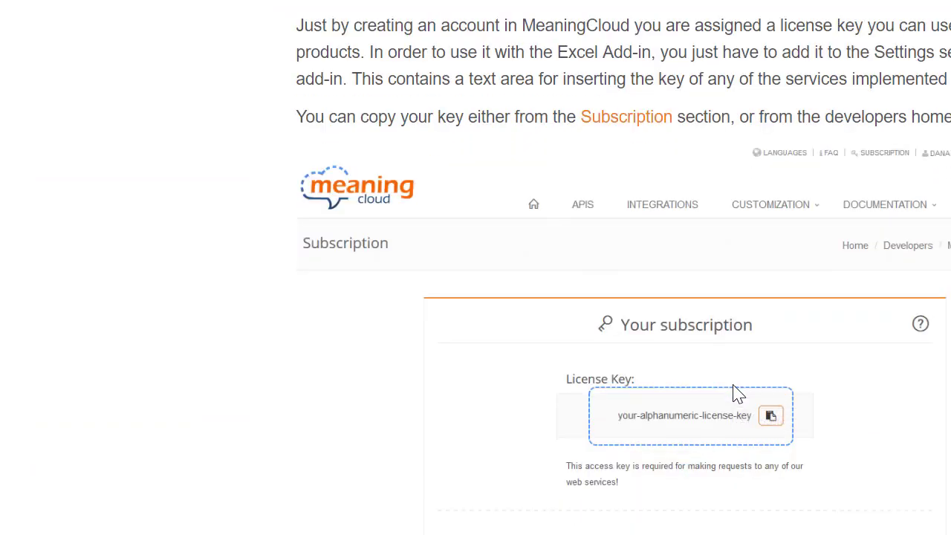
{"action": "scroll", "coordinate": [736, 382], "scroll_direction": "down", "scroll_amount": 6}
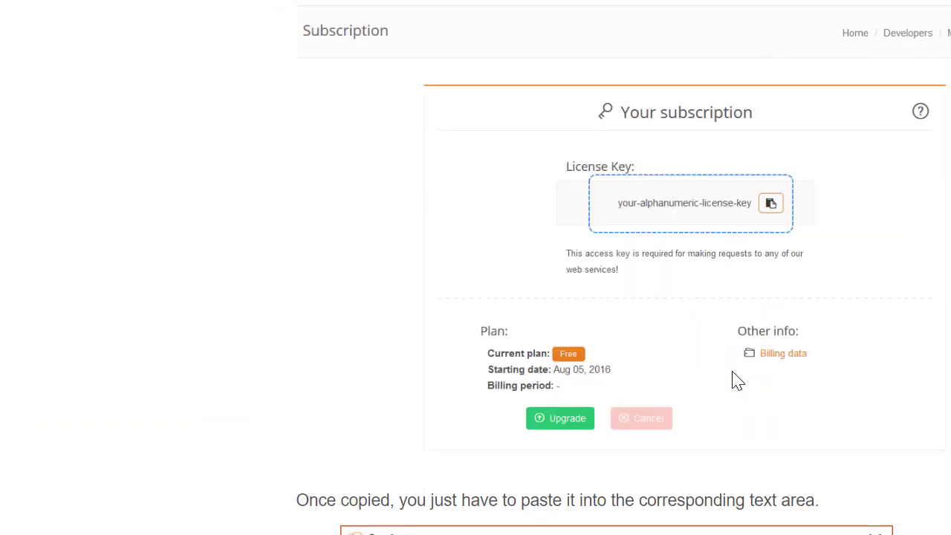
{"action": "scroll", "coordinate": [734, 375], "scroll_direction": "down", "scroll_amount": 4}
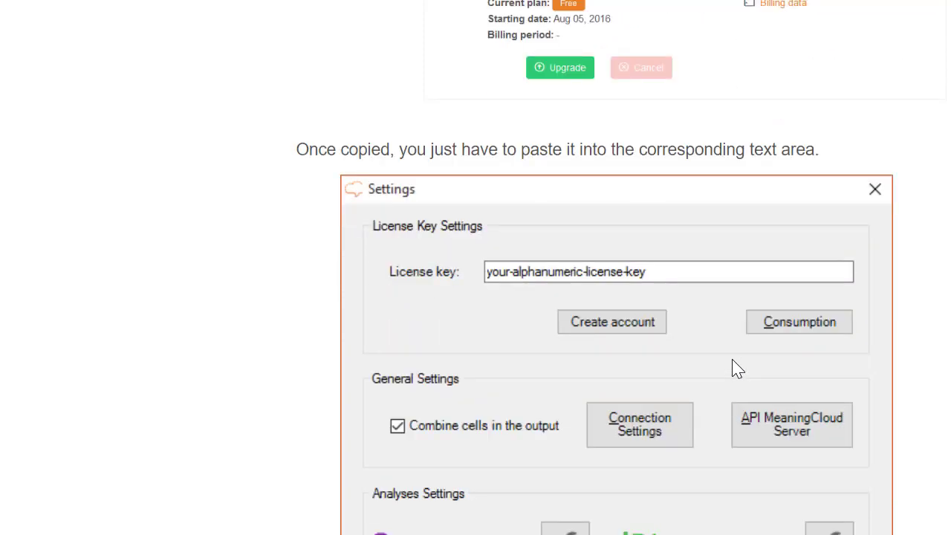
{"action": "scroll", "coordinate": [735, 369], "scroll_direction": "down", "scroll_amount": 2}
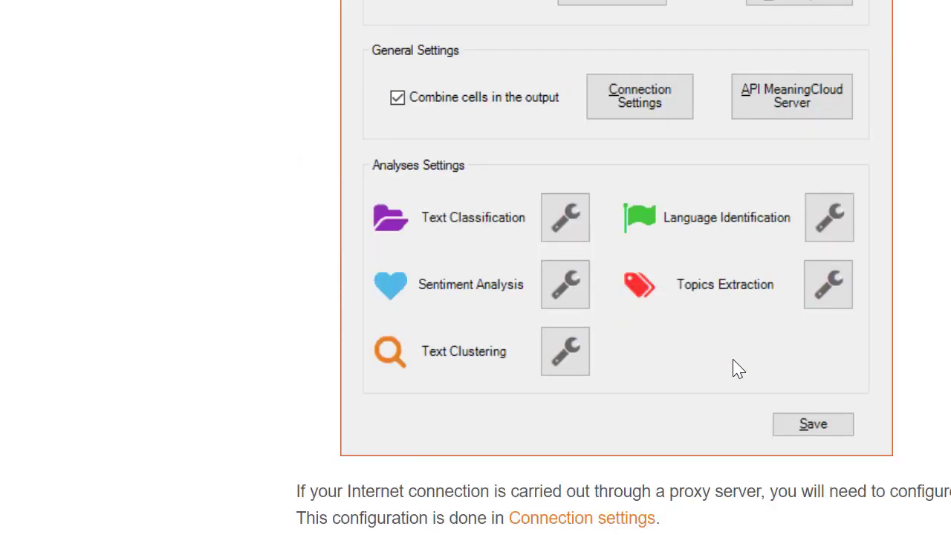
{"action": "scroll", "coordinate": [737, 369], "scroll_direction": "down", "scroll_amount": 3}
{"action": "scroll", "coordinate": [738, 371], "scroll_direction": "down", "scroll_amount": 2}
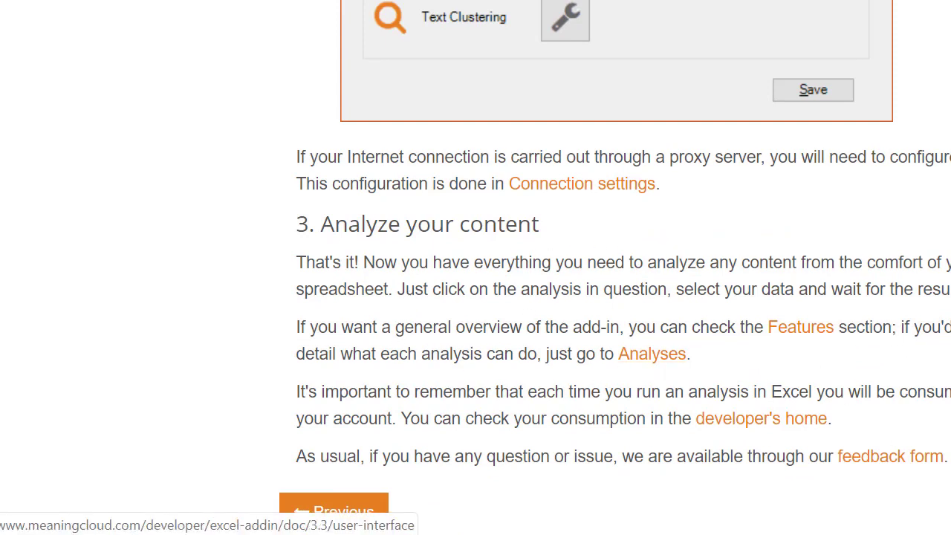
{"action": "scroll", "coordinate": [836, 412], "scroll_direction": "down", "scroll_amount": 2}
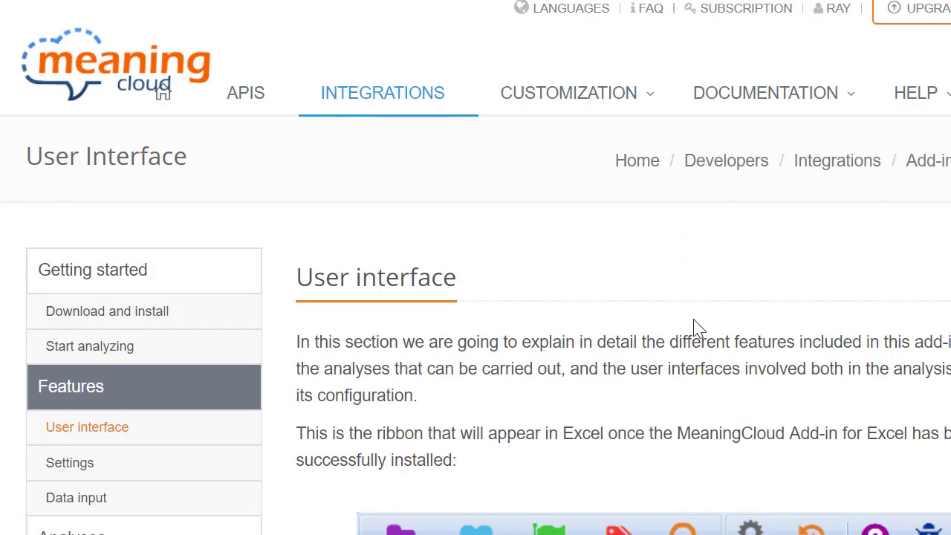
Step: Scroll through the ribbon image and button table, from Text Classification to Settings, Help, Feedback and About
{"action": "scroll", "coordinate": [694, 320], "scroll_direction": "down", "scroll_amount": 3}
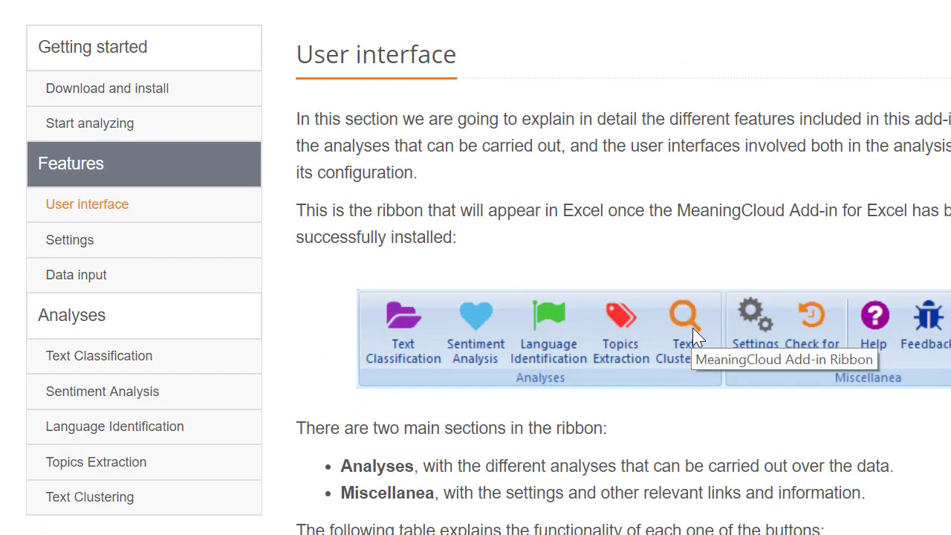
{"action": "scroll", "coordinate": [692, 328], "scroll_direction": "down", "scroll_amount": 3}
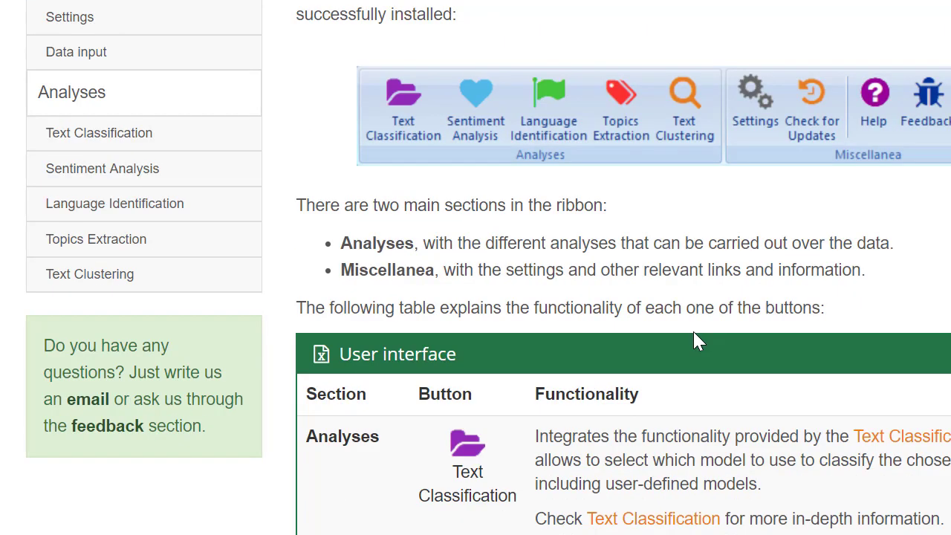
{"action": "scroll", "coordinate": [694, 341], "scroll_direction": "down", "scroll_amount": 5}
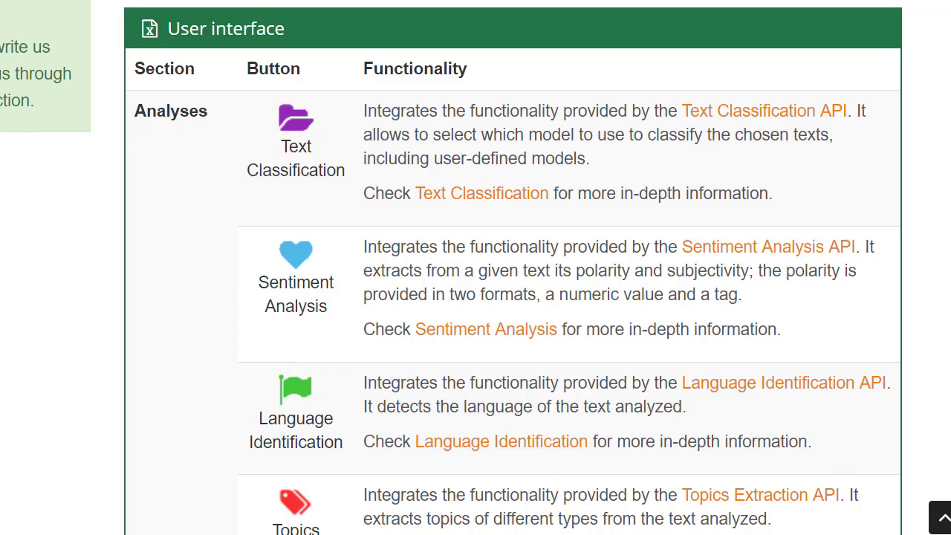
{"action": "scroll", "coordinate": [476, 267], "scroll_direction": "down", "scroll_amount": 8}
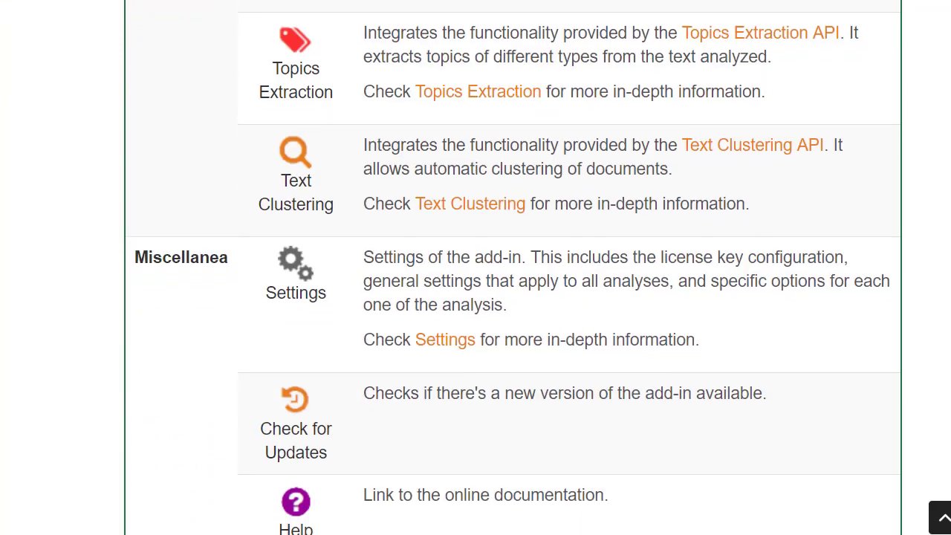
{"action": "scroll", "coordinate": [475, 268], "scroll_direction": "up", "scroll_amount": 1}
{"action": "scroll", "coordinate": [476, 267], "scroll_direction": "down", "scroll_amount": 2}
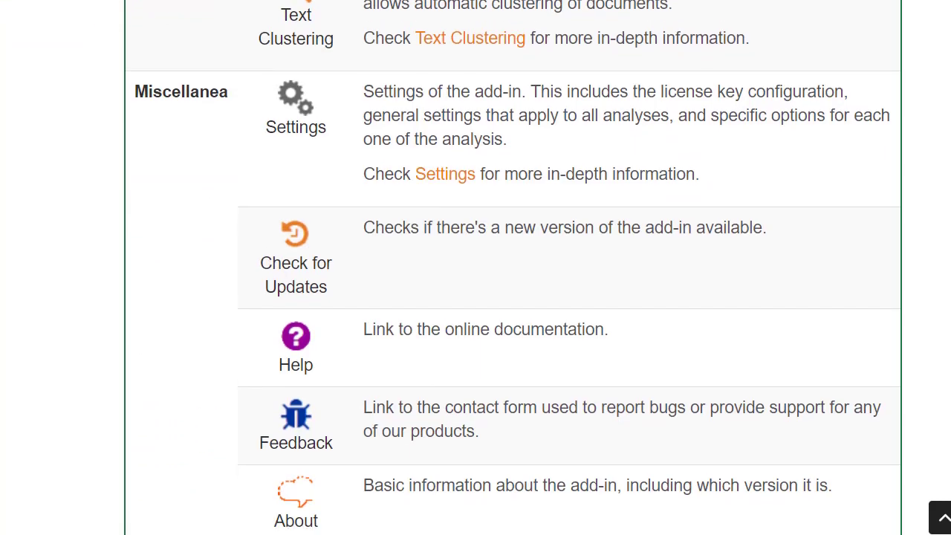
{"action": "scroll", "coordinate": [476, 268], "scroll_direction": "up", "scroll_amount": 1}
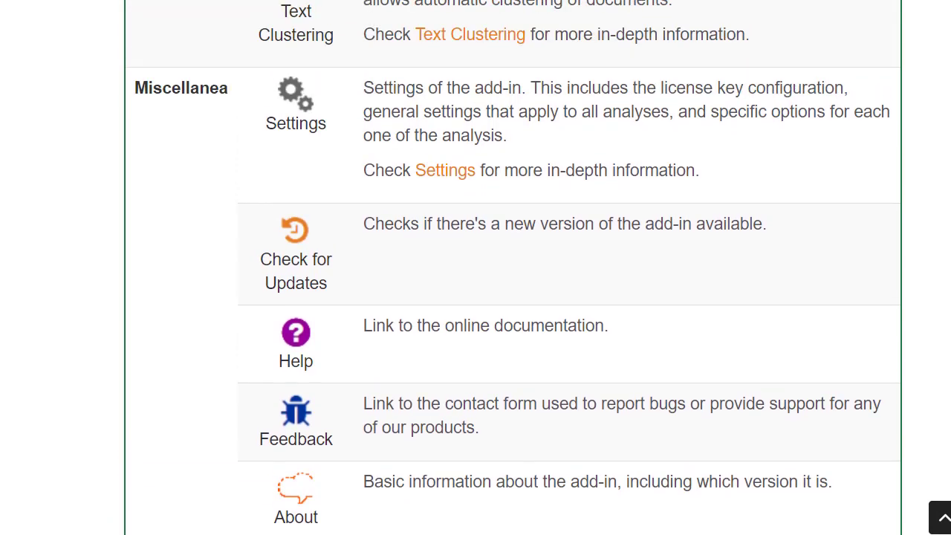
{"action": "scroll", "coordinate": [475, 267], "scroll_direction": "down", "scroll_amount": 2}
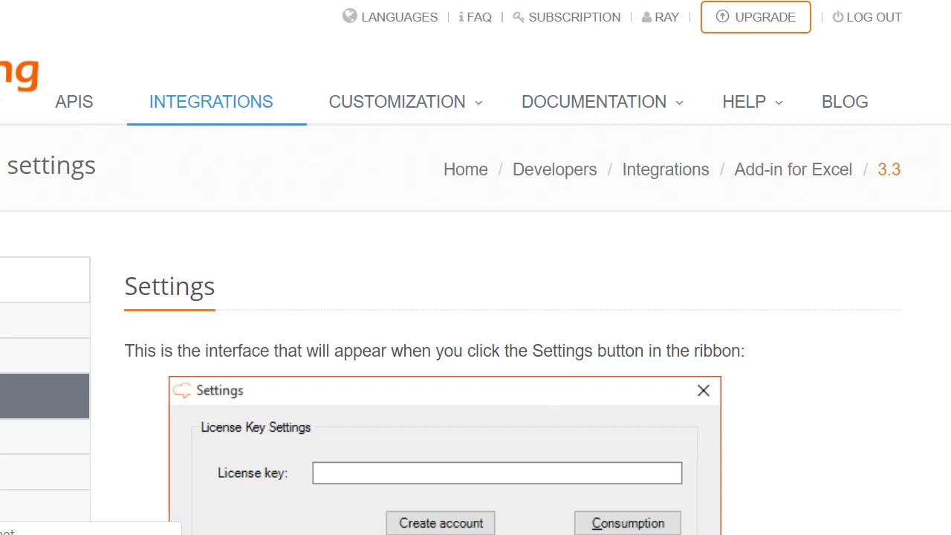
Step: Scroll through the Settings dialog screenshot and its three-section description on the Settings page
{"action": "scroll", "coordinate": [475, 297], "scroll_direction": "down", "scroll_amount": 4}
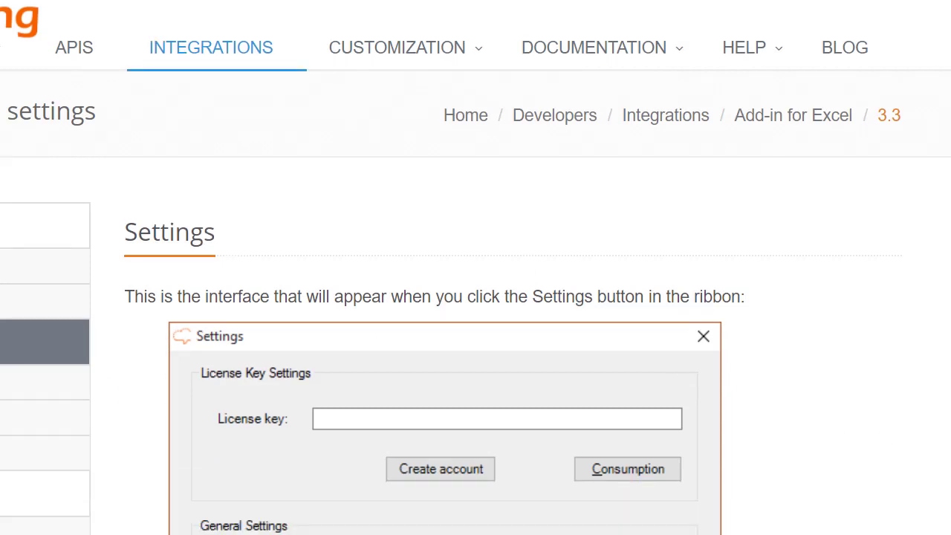
{"action": "scroll", "coordinate": [476, 298], "scroll_direction": "down", "scroll_amount": 5}
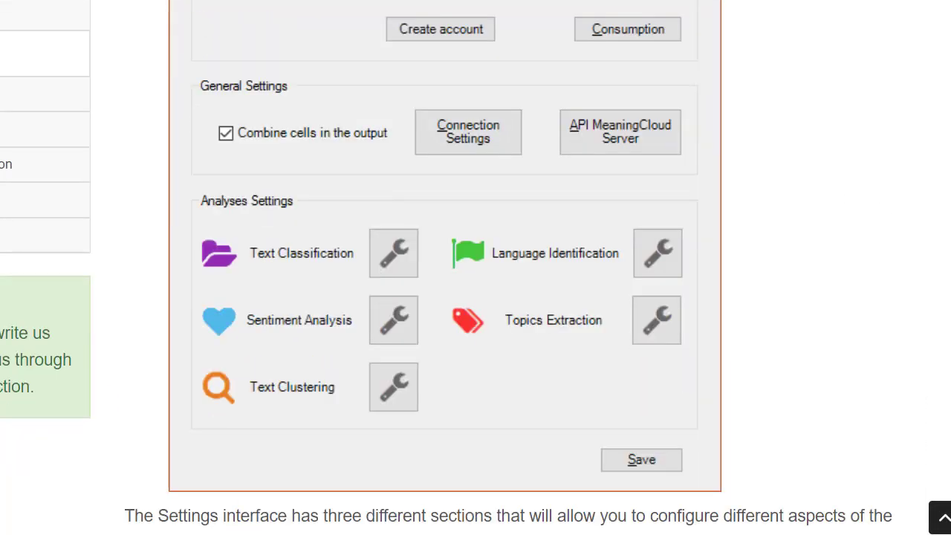
{"action": "scroll", "coordinate": [476, 297], "scroll_direction": "down", "scroll_amount": 1}
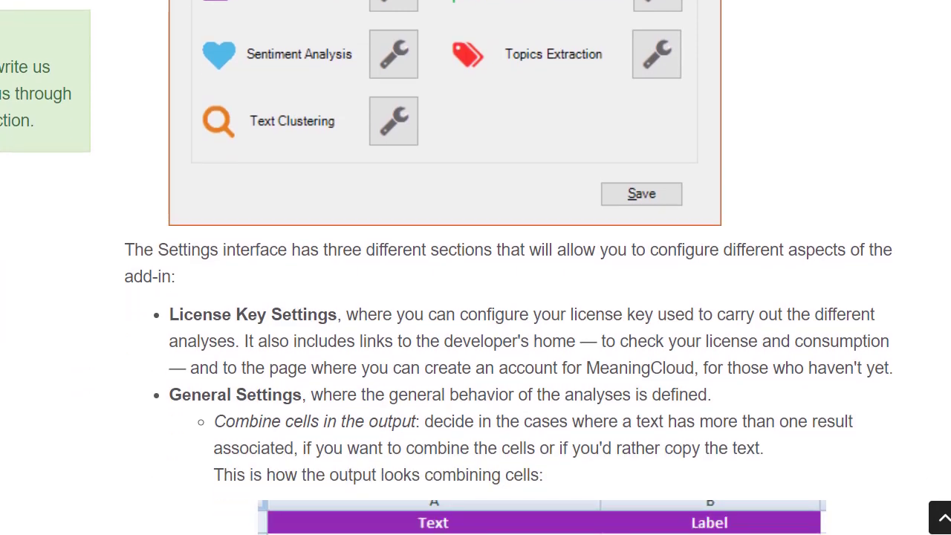
{"action": "scroll", "coordinate": [476, 297], "scroll_direction": "up", "scroll_amount": 5}
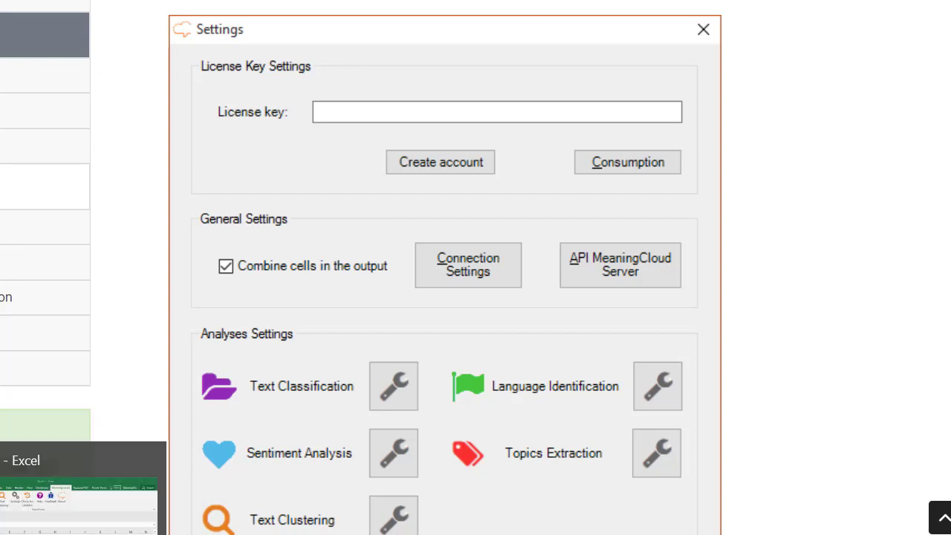
Step: Switch to Excel and cancel the Sentiment Analysis dialog
{"action": "left_click", "coordinate": [97, 529]}
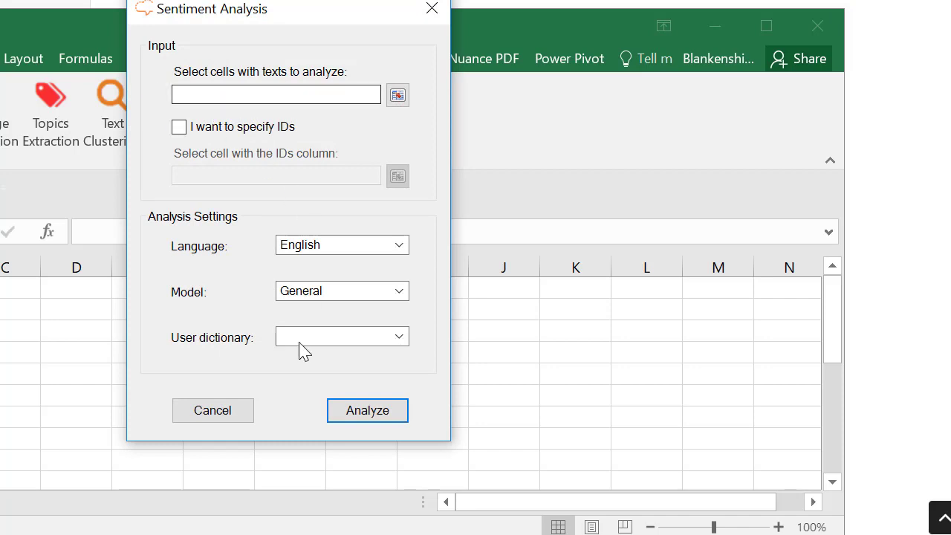
{"action": "left_click", "coordinate": [213, 413]}
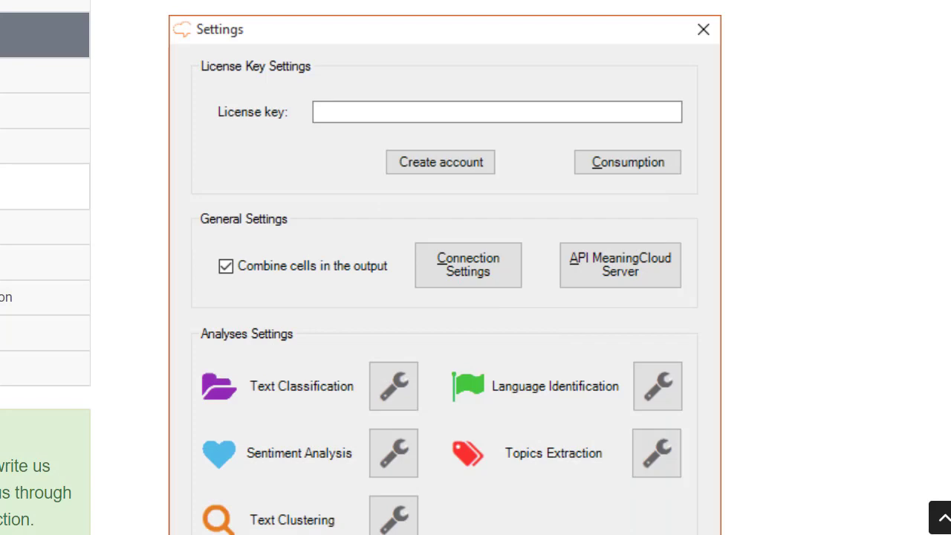
{"action": "scroll", "coordinate": [476, 267], "scroll_direction": "down", "scroll_amount": 10}
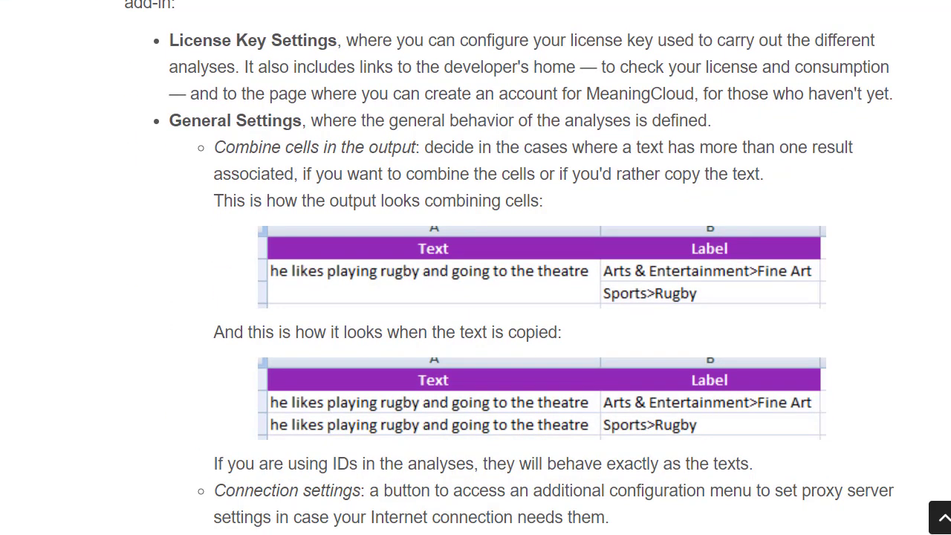
{"action": "scroll", "coordinate": [475, 267], "scroll_direction": "down", "scroll_amount": 1}
{"action": "scroll", "coordinate": [476, 268], "scroll_direction": "down", "scroll_amount": 7}
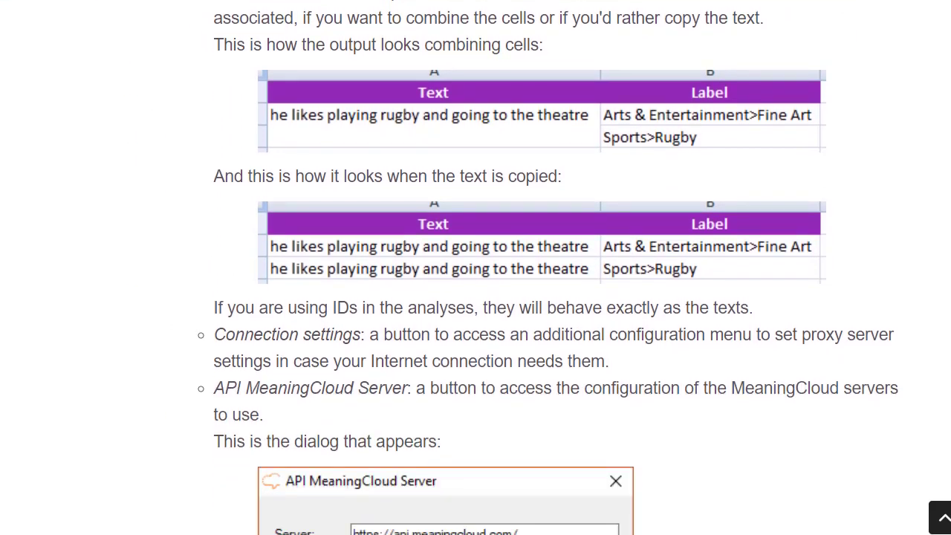
{"action": "scroll", "coordinate": [476, 267], "scroll_direction": "down", "scroll_amount": 7}
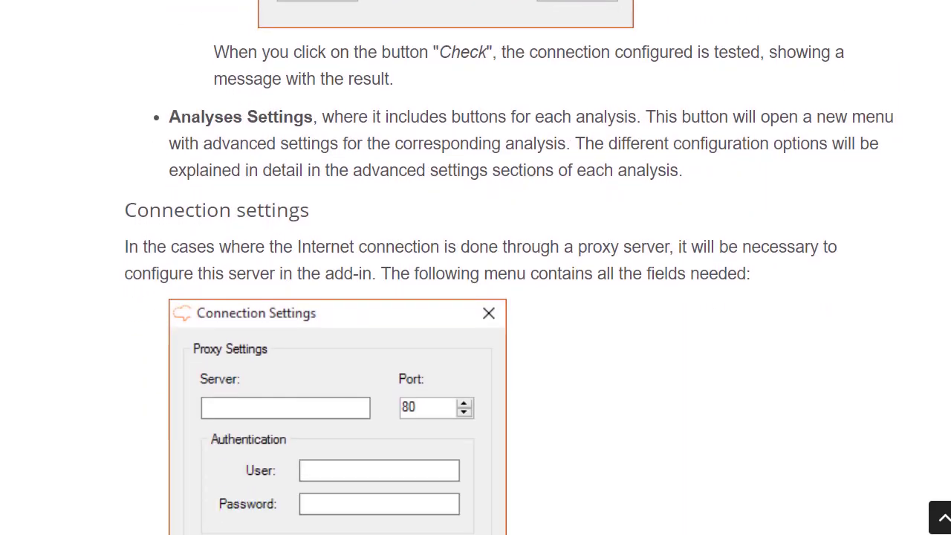
{"action": "scroll", "coordinate": [938, 462], "scroll_direction": "up", "scroll_amount": 1}
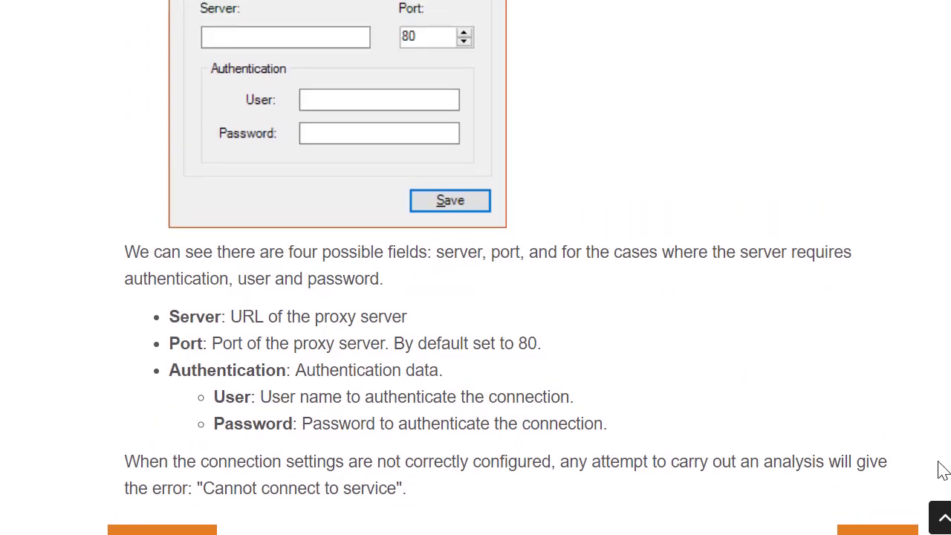
{"action": "scroll", "coordinate": [512, 262], "scroll_direction": "down", "scroll_amount": 1}
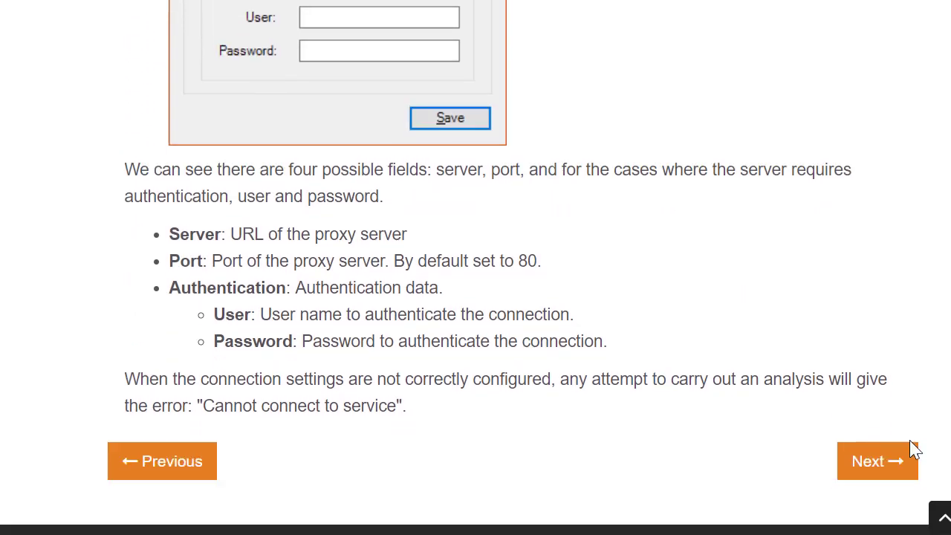
Step: Open the Data Input docs page and scroll through it
{"action": "left_click", "coordinate": [884, 465]}
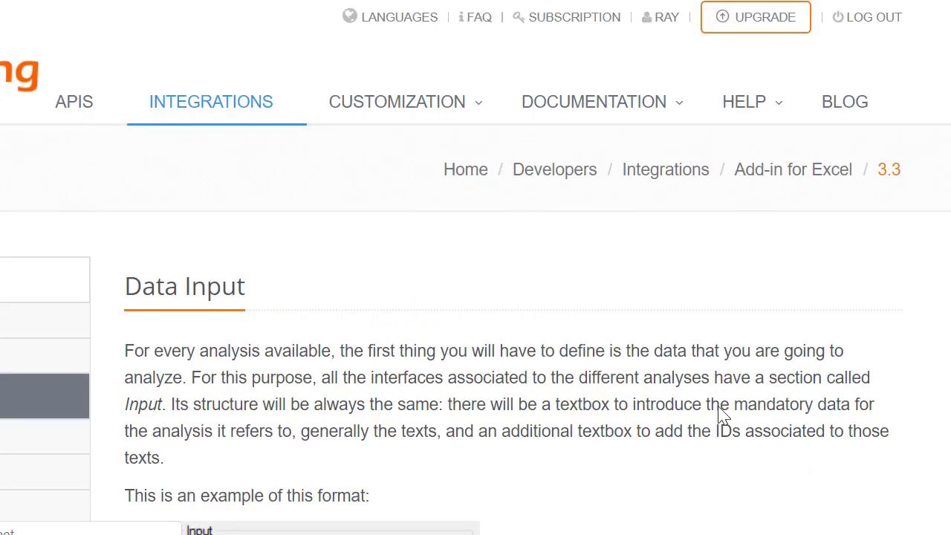
{"action": "scroll", "coordinate": [620, 377], "scroll_direction": "down", "scroll_amount": 4}
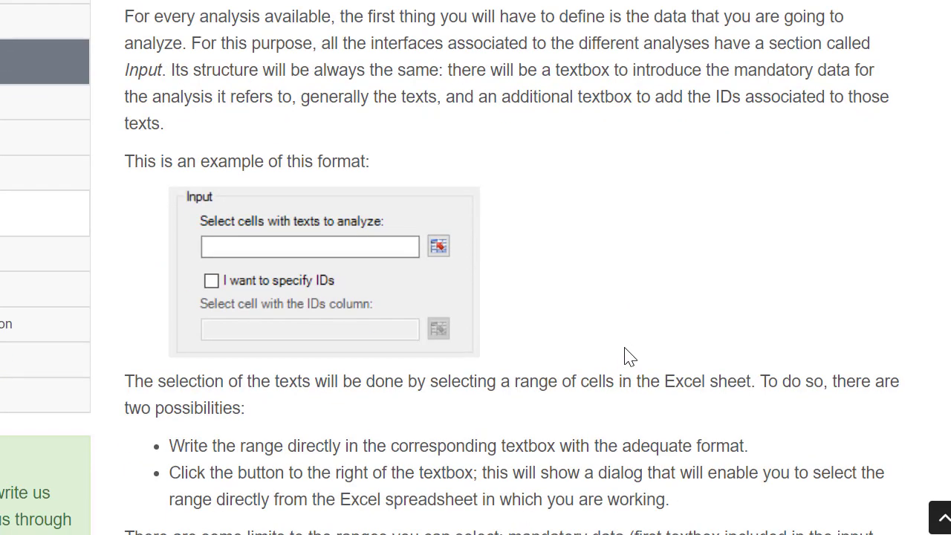
{"action": "scroll", "coordinate": [624, 357], "scroll_direction": "down", "scroll_amount": 7}
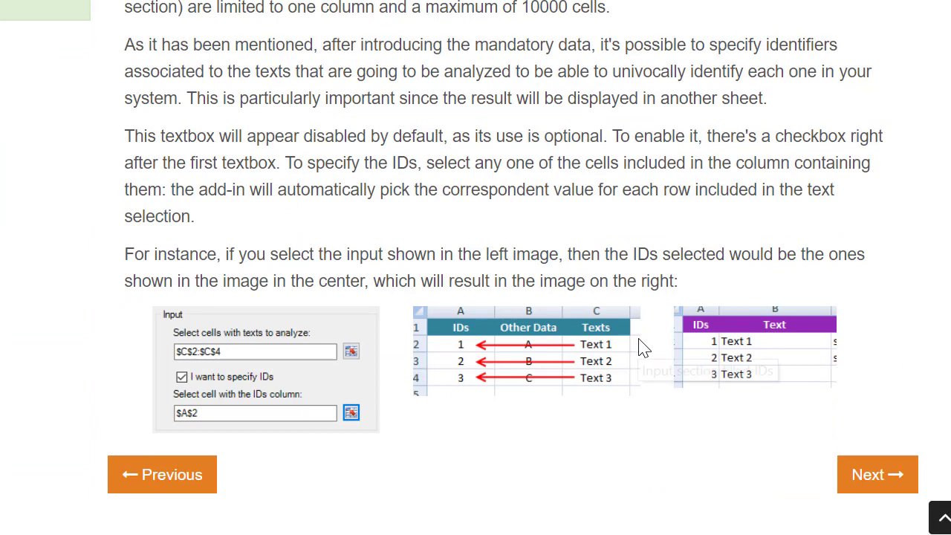
Step: Read the Text Classification in Excel page to the end, then continue to Sentiment Analysis in Excel
{"action": "left_click", "coordinate": [895, 475]}
{"action": "scroll", "coordinate": [653, 357], "scroll_direction": "down", "scroll_amount": 6}
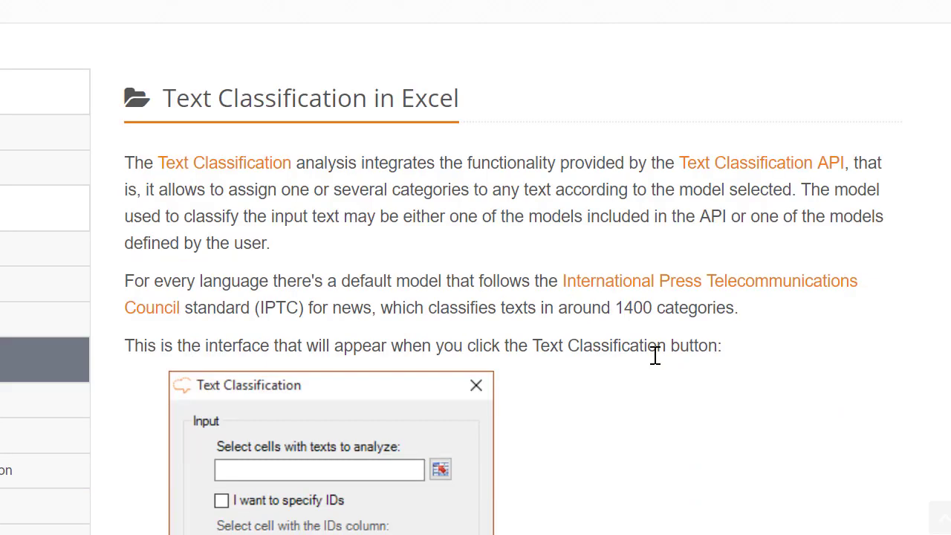
{"action": "scroll", "coordinate": [644, 381], "scroll_direction": "down", "scroll_amount": 5}
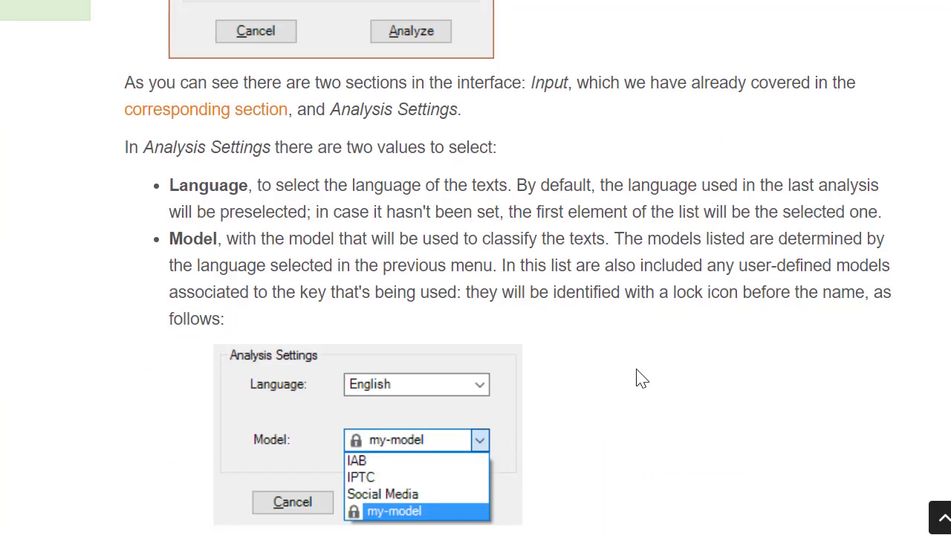
{"action": "scroll", "coordinate": [637, 363], "scroll_direction": "down", "scroll_amount": 4}
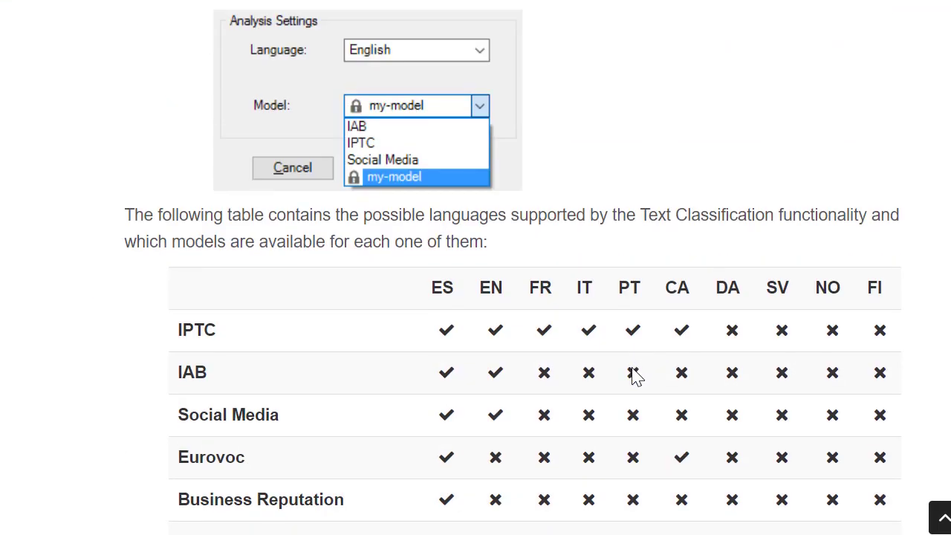
{"action": "scroll", "coordinate": [635, 376], "scroll_direction": "down", "scroll_amount": 4}
{"action": "scroll", "coordinate": [620, 394], "scroll_direction": "up", "scroll_amount": 8}
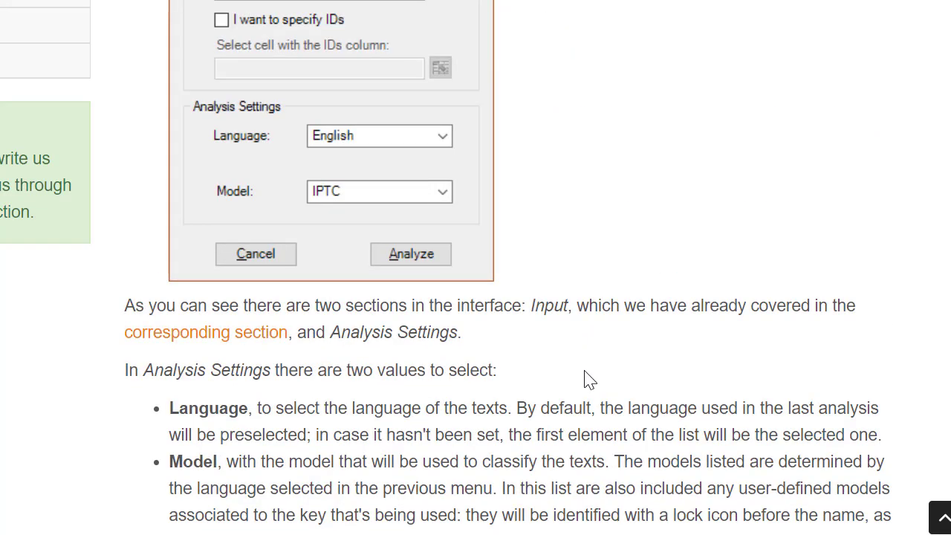
{"action": "scroll", "coordinate": [562, 360], "scroll_direction": "up", "scroll_amount": 3}
{"action": "scroll", "coordinate": [565, 356], "scroll_direction": "down", "scroll_amount": 11}
{"action": "scroll", "coordinate": [565, 363], "scroll_direction": "down", "scroll_amount": 11}
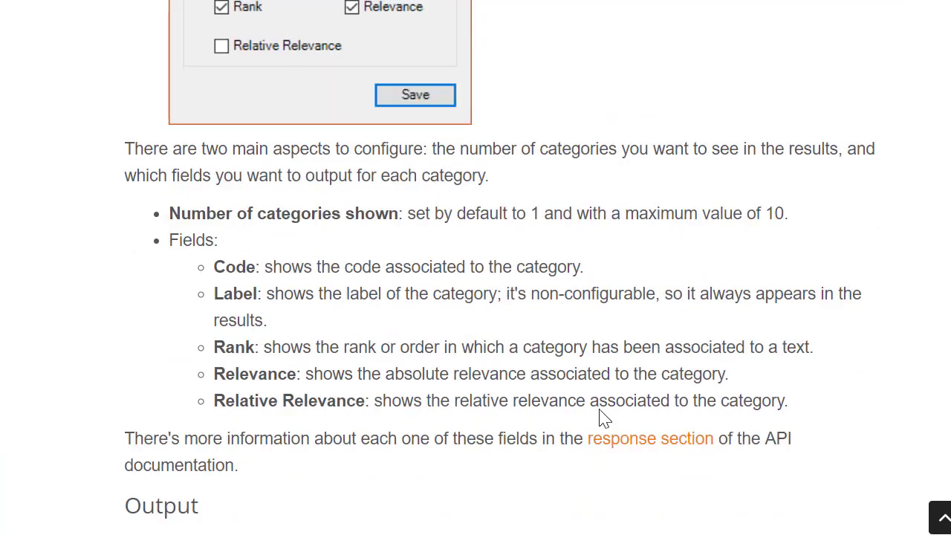
{"action": "scroll", "coordinate": [605, 414], "scroll_direction": "down", "scroll_amount": 4}
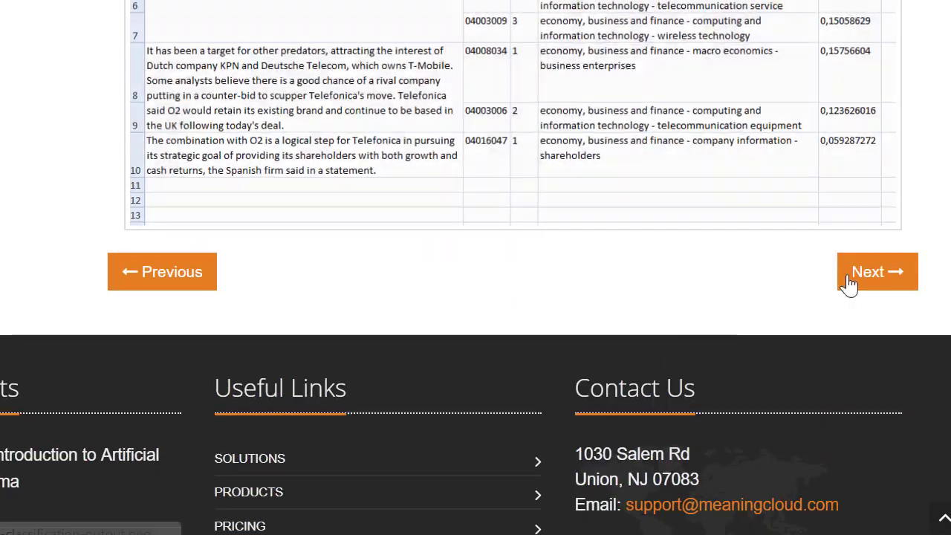
{"action": "left_click", "coordinate": [869, 272]}
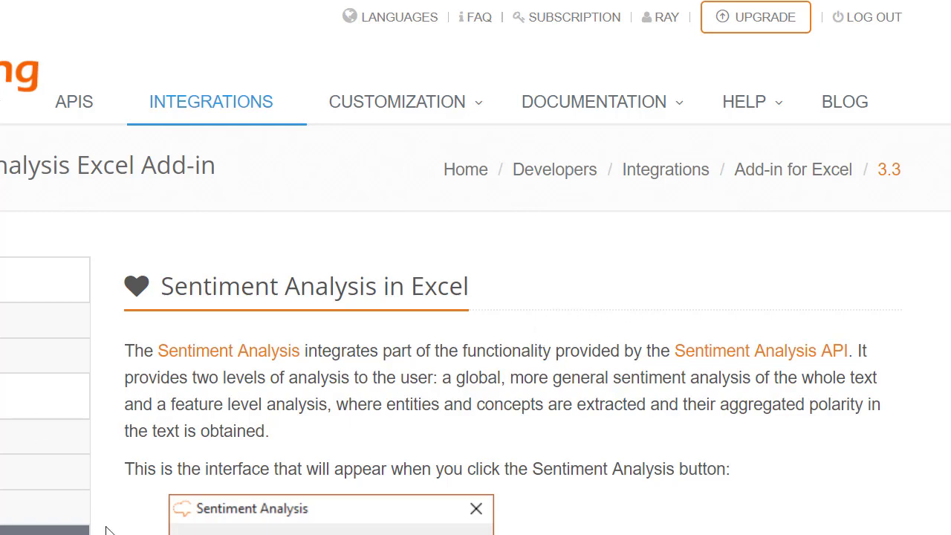
Step: Scroll through the Sentiment Analysis in Excel page's settings and output examples
{"action": "scroll", "coordinate": [702, 390], "scroll_direction": "down", "scroll_amount": 6}
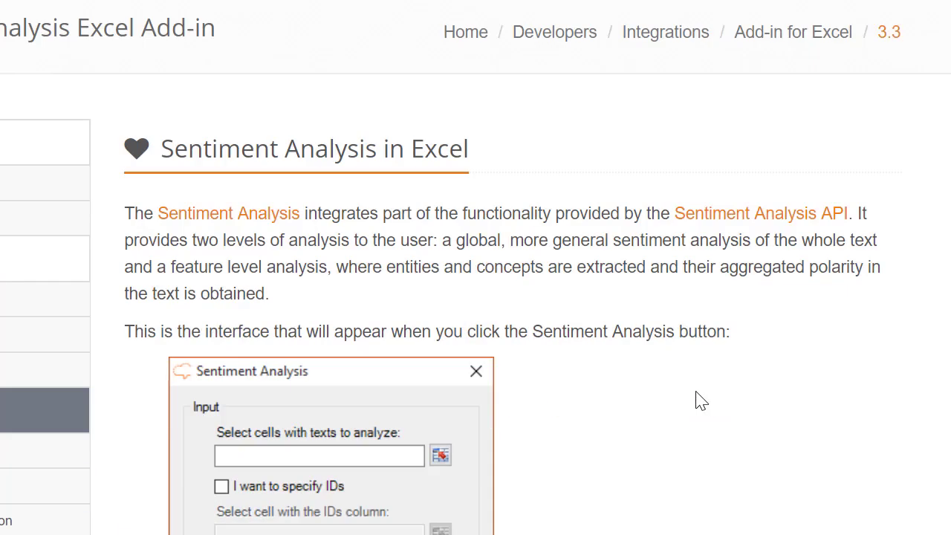
{"action": "scroll", "coordinate": [675, 400], "scroll_direction": "down", "scroll_amount": 7}
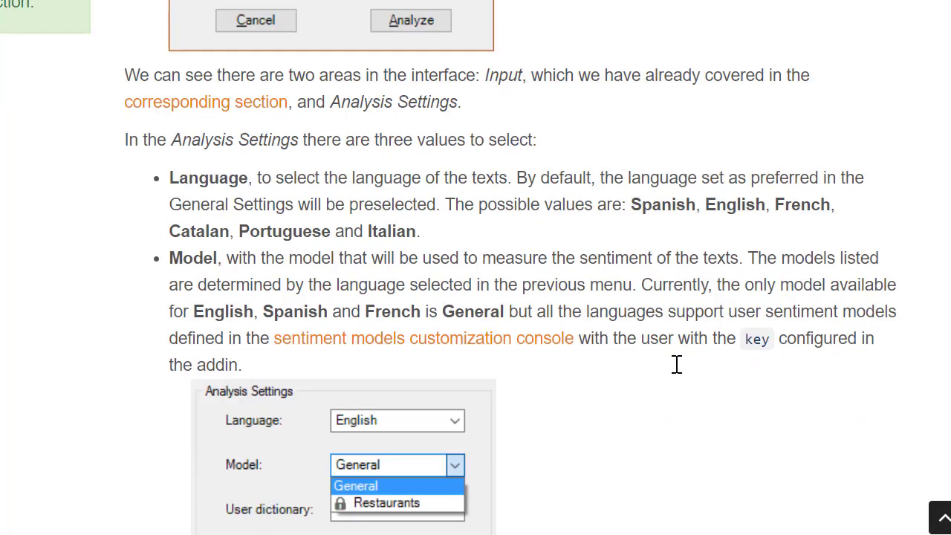
{"action": "scroll", "coordinate": [676, 383], "scroll_direction": "down", "scroll_amount": 10}
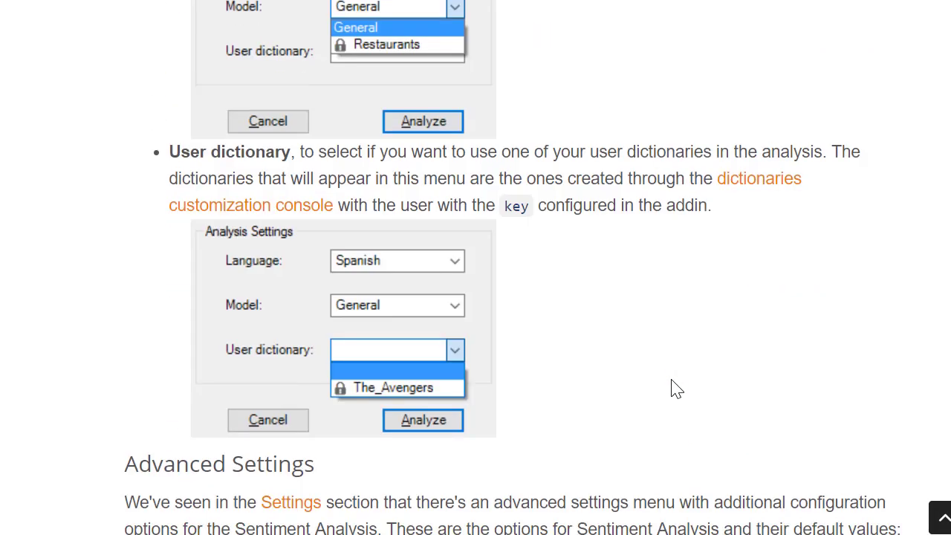
{"action": "scroll", "coordinate": [665, 411], "scroll_direction": "down", "scroll_amount": 7}
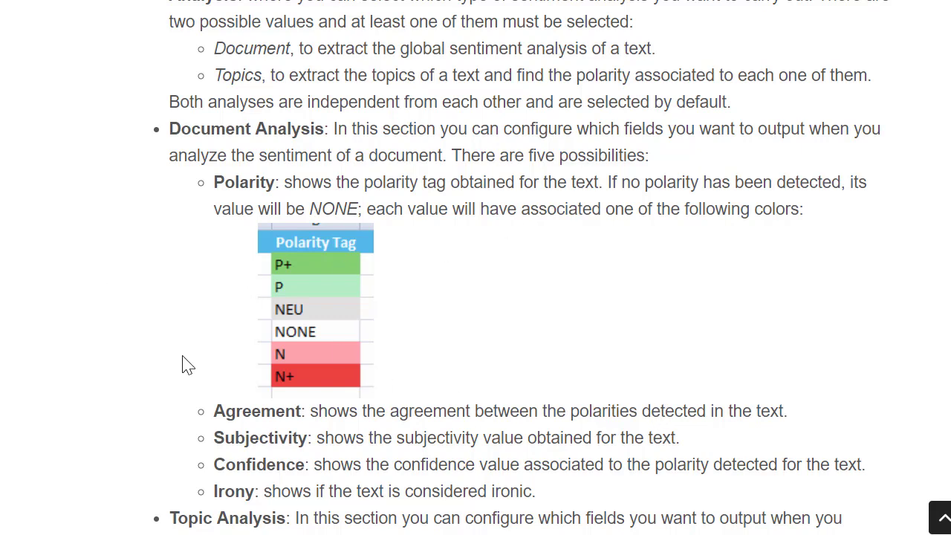
{"action": "scroll", "coordinate": [486, 364], "scroll_direction": "down", "scroll_amount": 3}
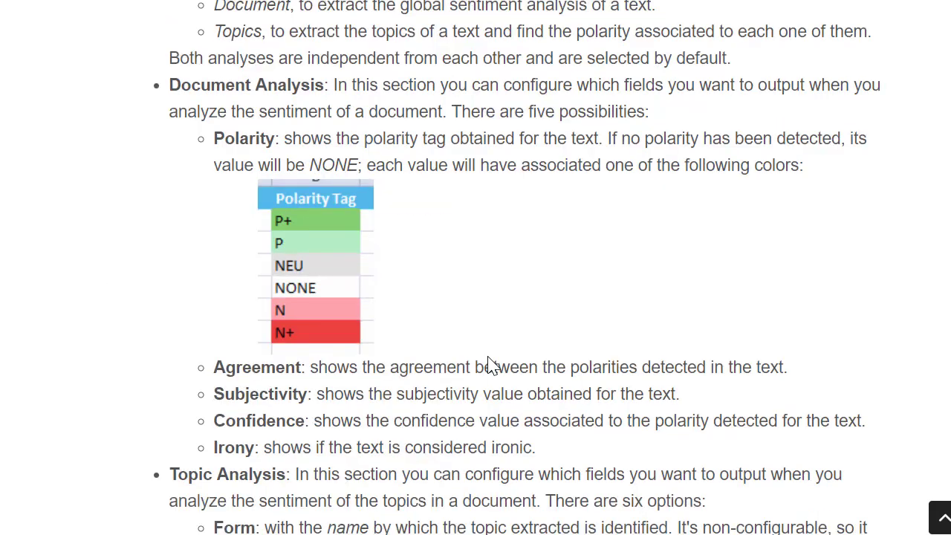
{"action": "scroll", "coordinate": [446, 342], "scroll_direction": "down", "scroll_amount": 3}
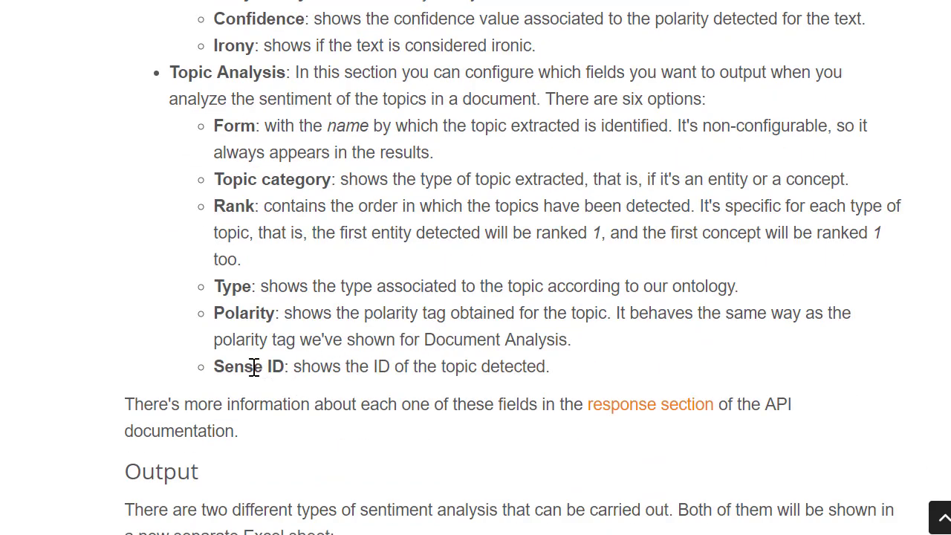
{"action": "scroll", "coordinate": [111, 320], "scroll_direction": "up", "scroll_amount": 5}
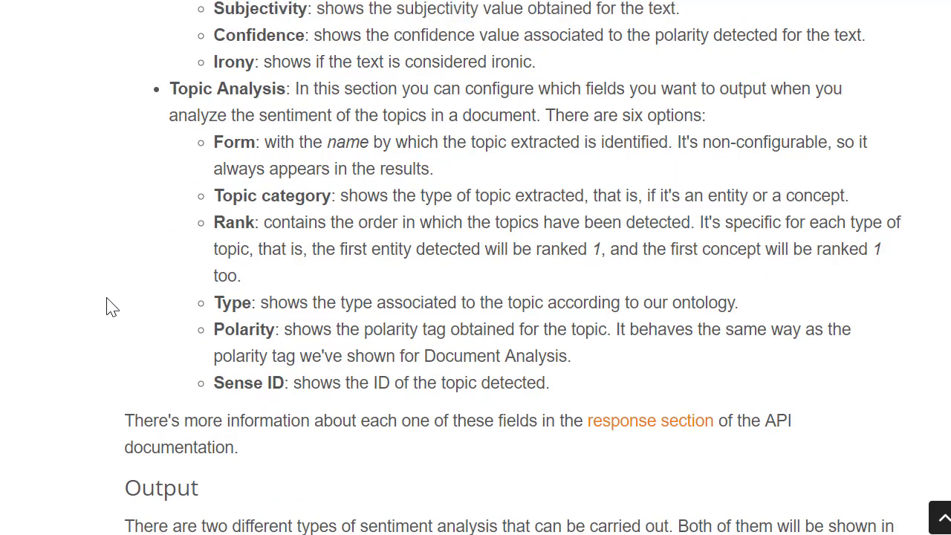
{"action": "scroll", "coordinate": [154, 268], "scroll_direction": "up", "scroll_amount": 8}
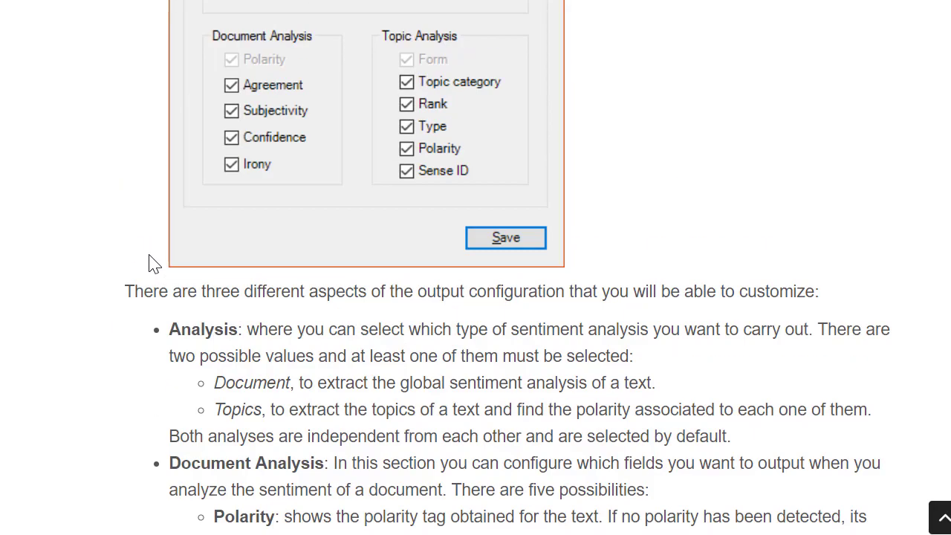
{"action": "scroll", "coordinate": [154, 264], "scroll_direction": "down", "scroll_amount": 6}
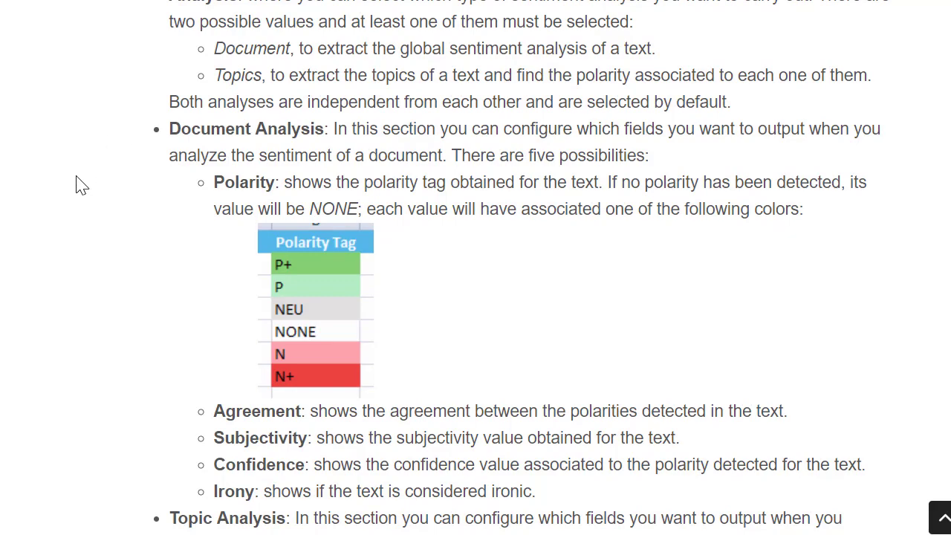
{"action": "scroll", "coordinate": [89, 299], "scroll_direction": "down", "scroll_amount": 2}
{"action": "scroll", "coordinate": [90, 330], "scroll_direction": "down", "scroll_amount": 3}
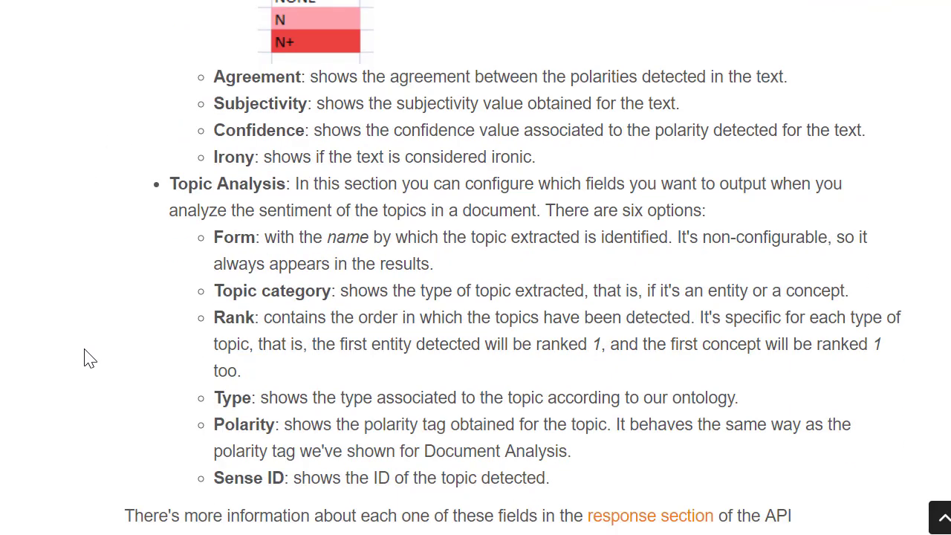
{"action": "scroll", "coordinate": [144, 375], "scroll_direction": "down", "scroll_amount": 9}
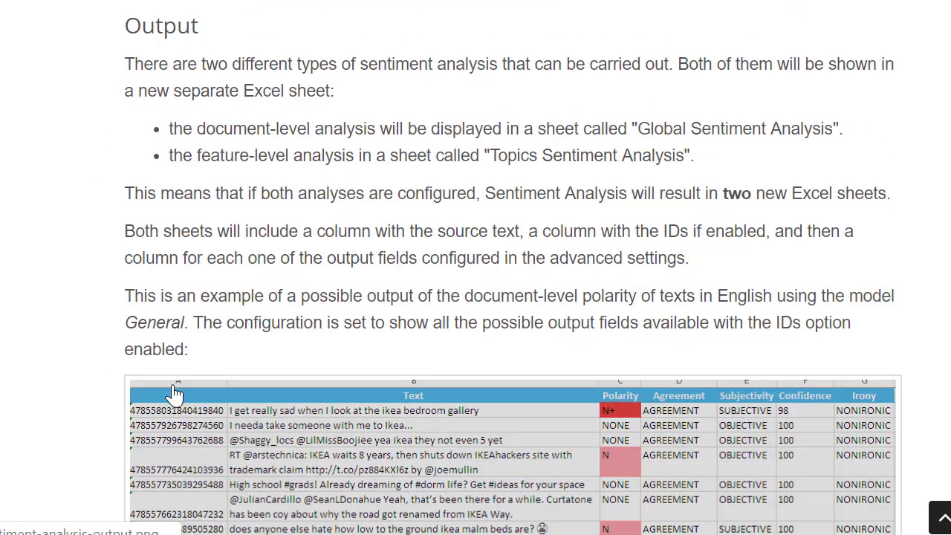
{"action": "scroll", "coordinate": [175, 394], "scroll_direction": "down", "scroll_amount": 3}
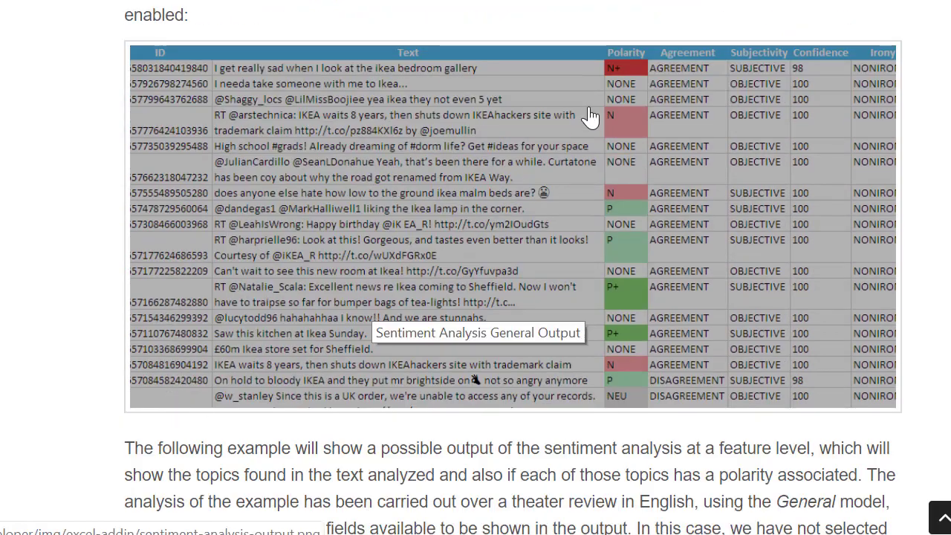
{"action": "scroll", "coordinate": [503, 392], "scroll_direction": "down", "scroll_amount": 4}
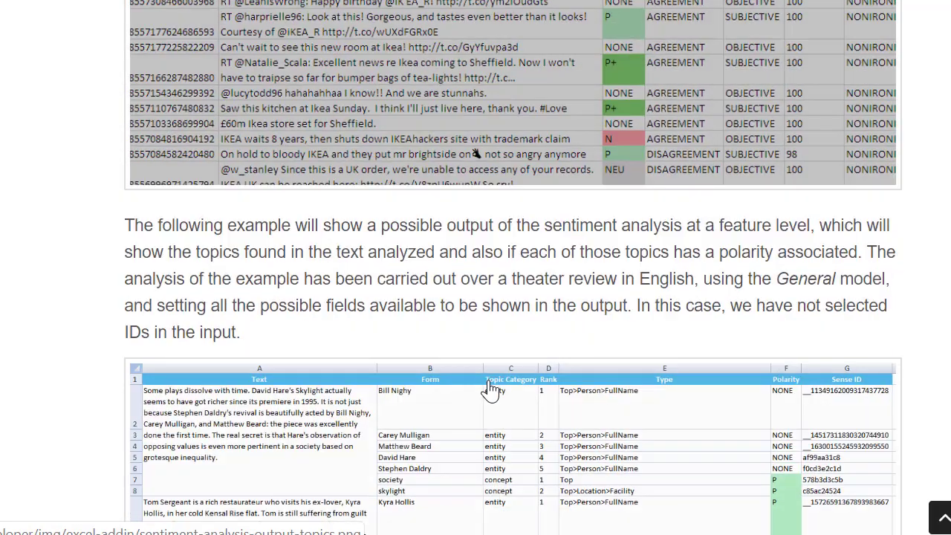
{"action": "scroll", "coordinate": [520, 394], "scroll_direction": "down", "scroll_amount": 5}
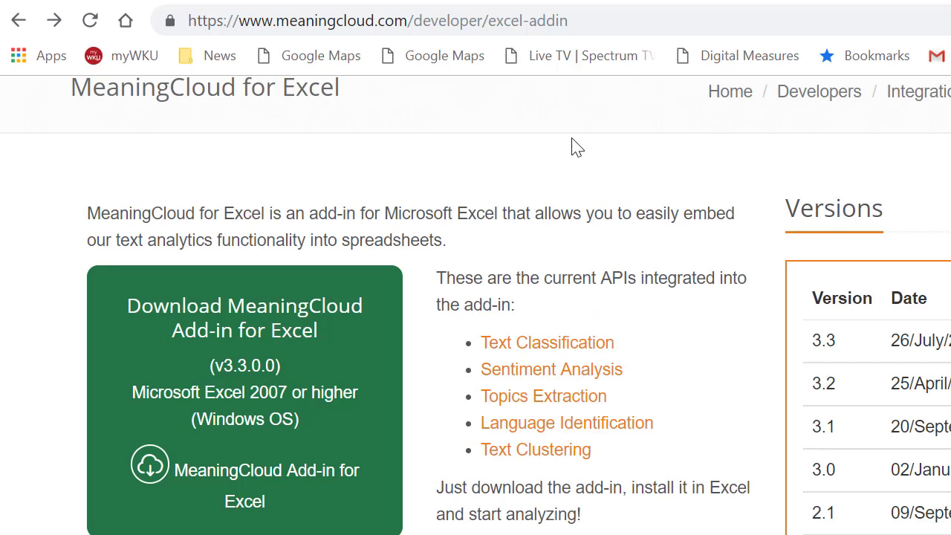
Step: Scroll down the Excel add-in page past Documentation, Test Console, Developer Tools and the tutorials
{"action": "scroll", "coordinate": [561, 349], "scroll_direction": "down", "scroll_amount": 4}
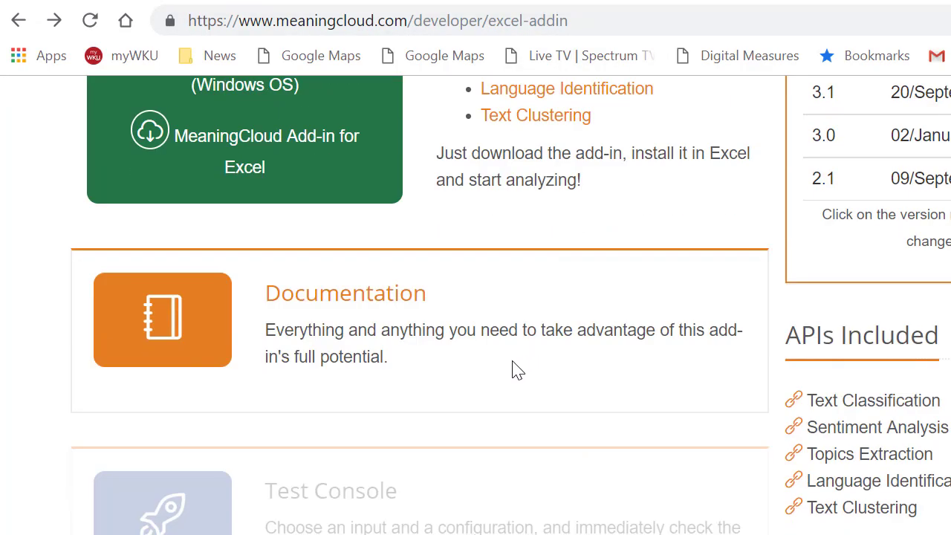
{"action": "scroll", "coordinate": [510, 363], "scroll_direction": "down", "scroll_amount": 3}
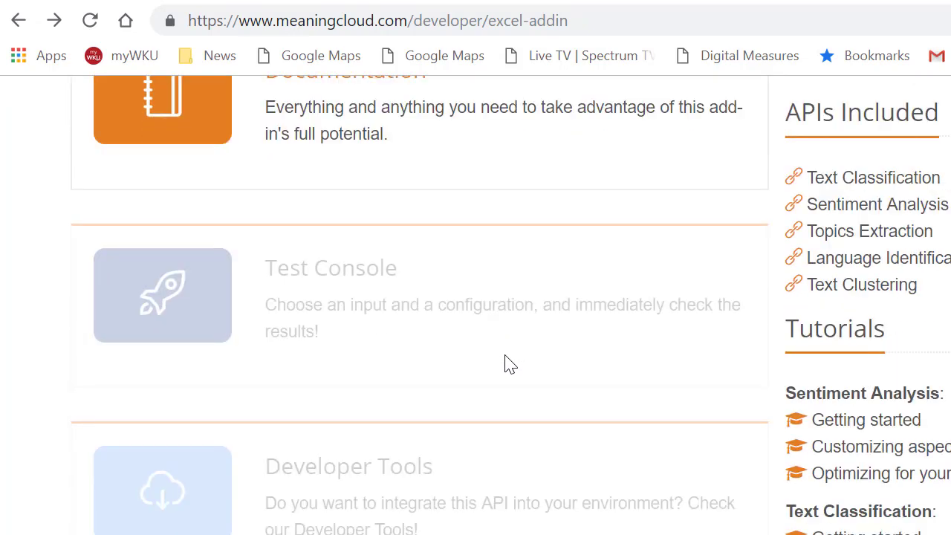
{"action": "scroll", "coordinate": [502, 367], "scroll_direction": "down", "scroll_amount": 2}
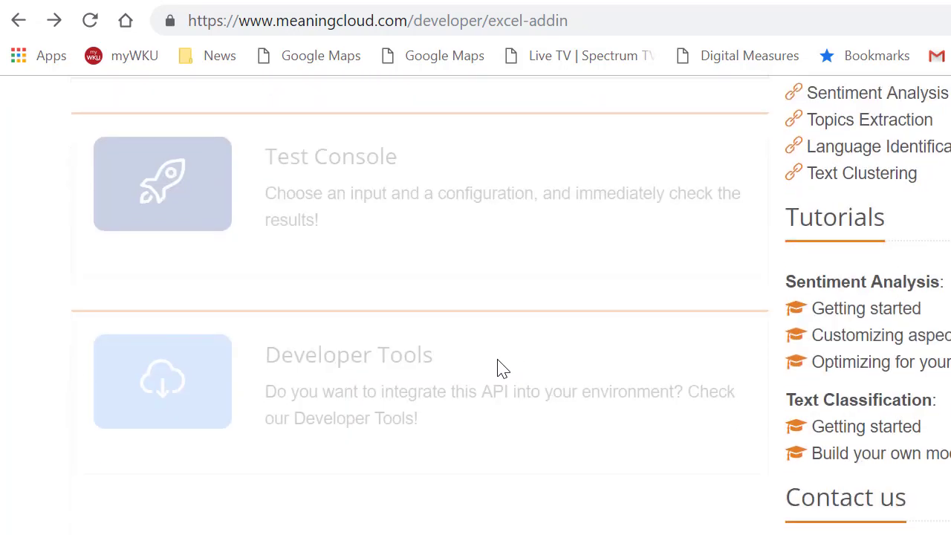